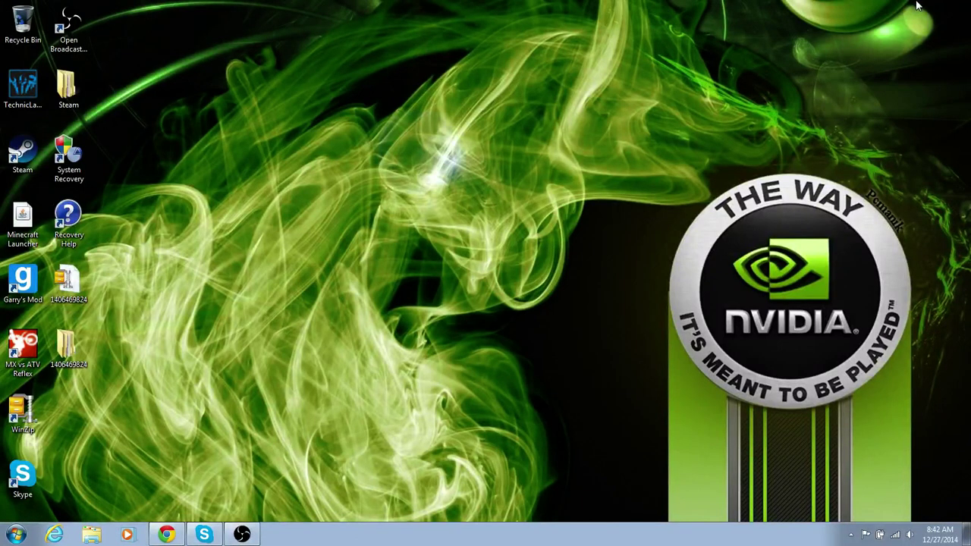
Restore the Chrome window showing the Twisted DIRT 'Reflex compiler v1' forum topic.
click(168, 534)
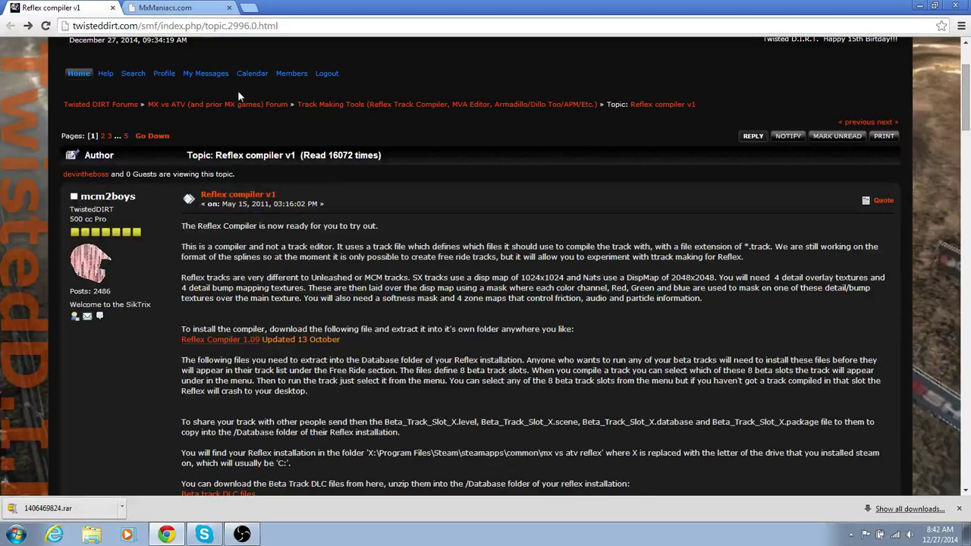
Download MXTables_DLC008.zip from the 'Beta track DLC files' link and shrink the browser window.
scroll(404, 154, up, 1)
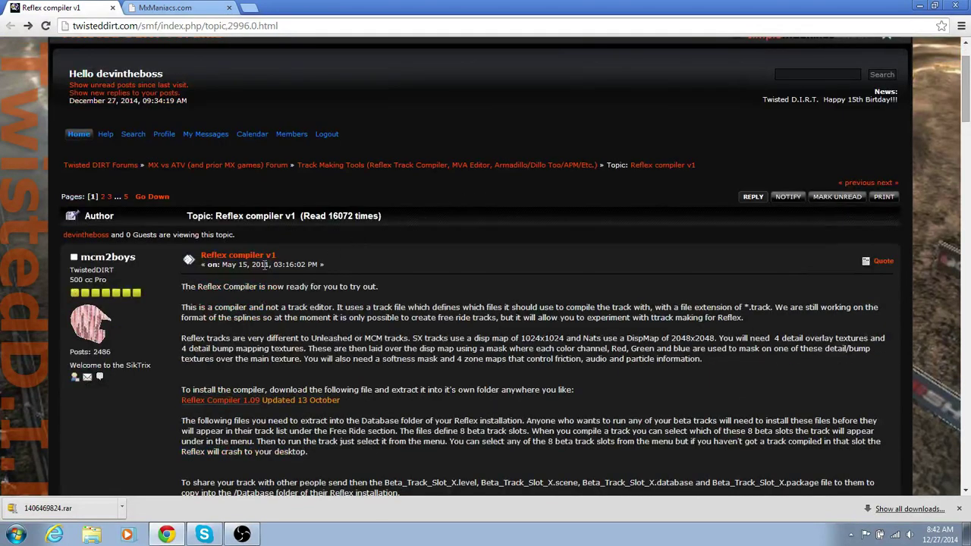
click(258, 257)
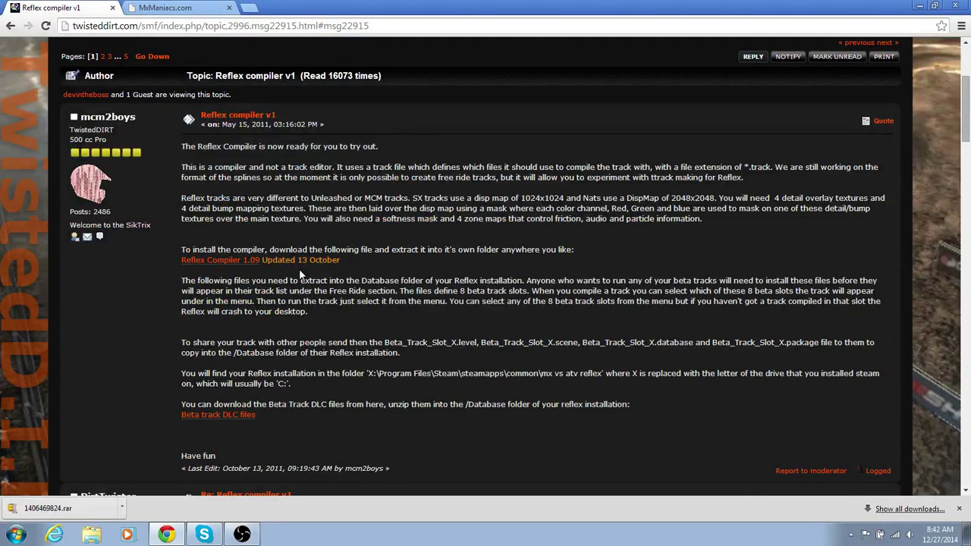
scroll(299, 268, down, 1)
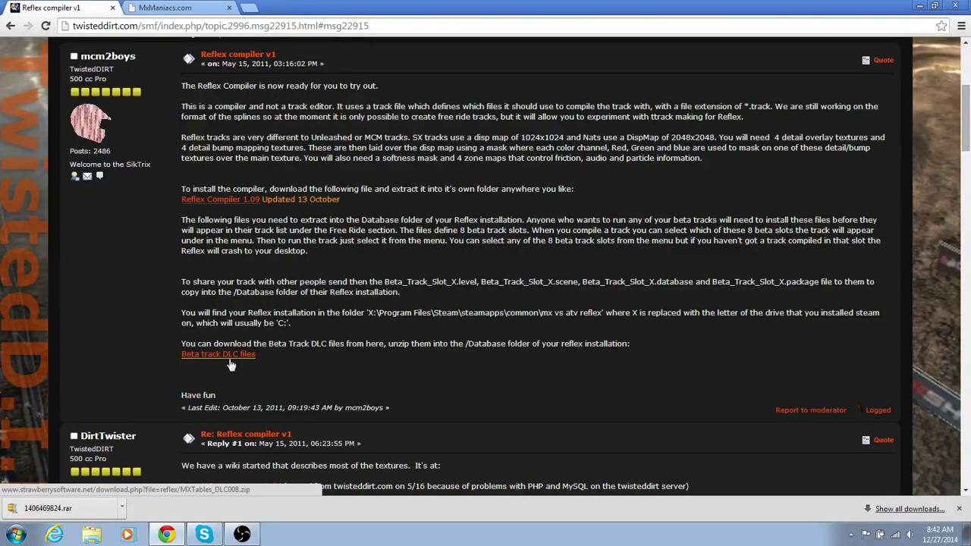
click(229, 360)
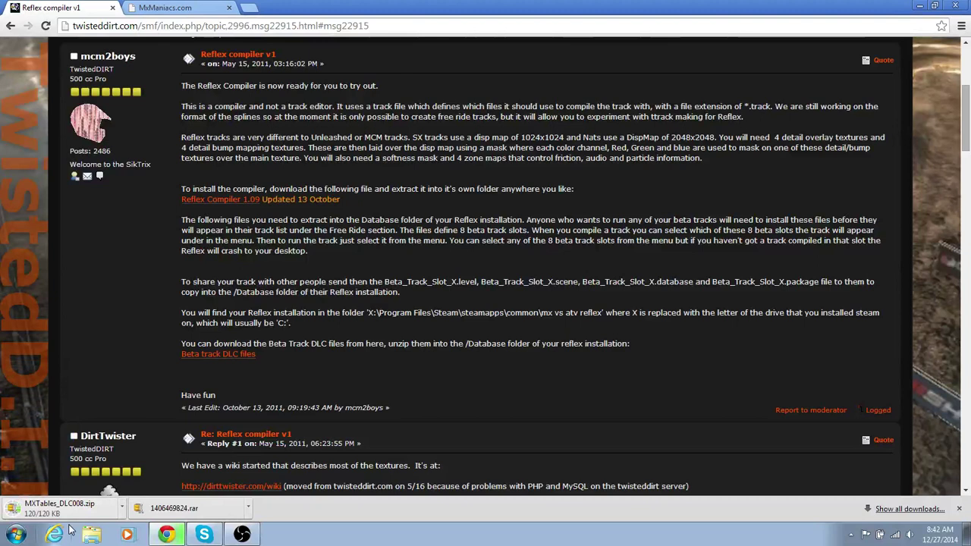
click(934, 5)
drag(416, 506, 72, 387)
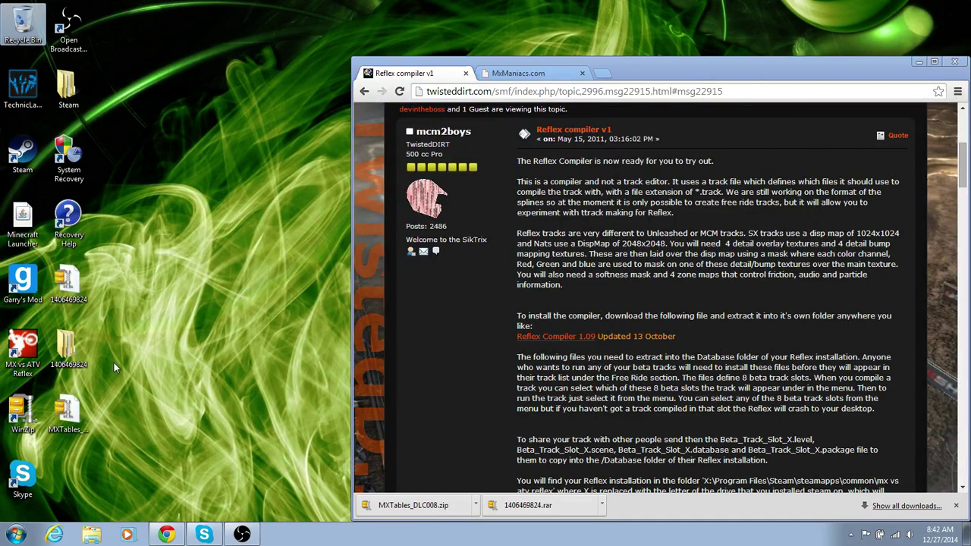
drag(114, 363, 49, 264)
click(68, 221)
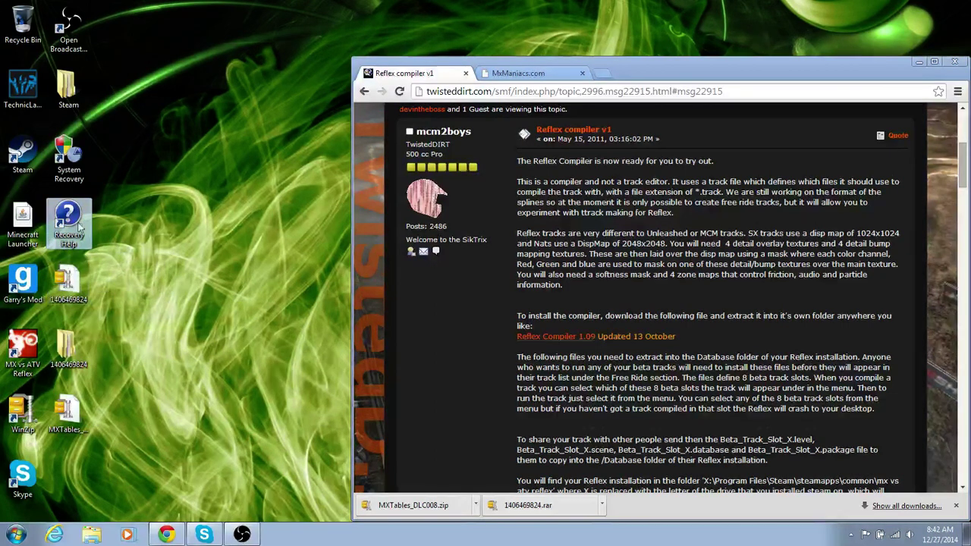
drag(110, 353, 22, 34)
drag(68, 409, 74, 259)
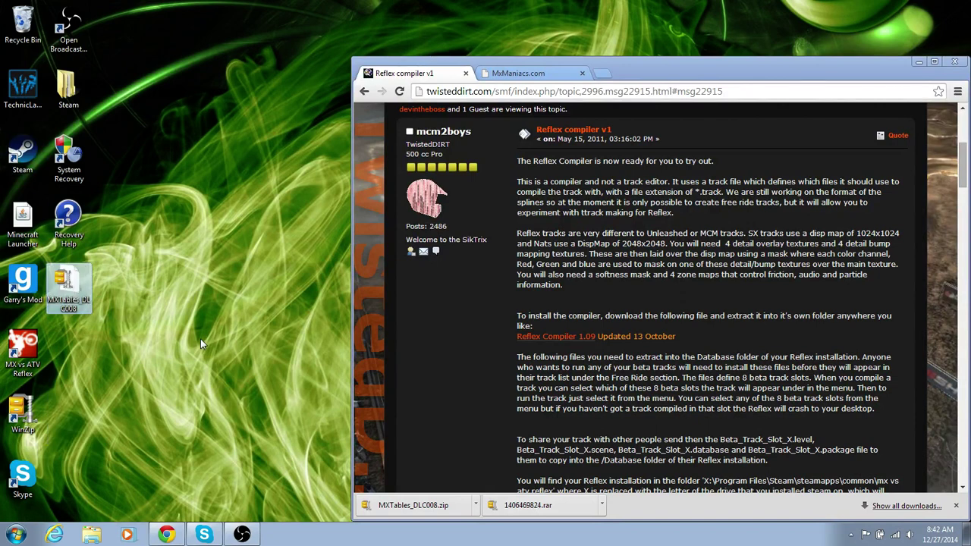
Extract MXTables_DLC008.zip onto the desktop with WinZip, continuing with the evaluation version.
right_click(62, 287)
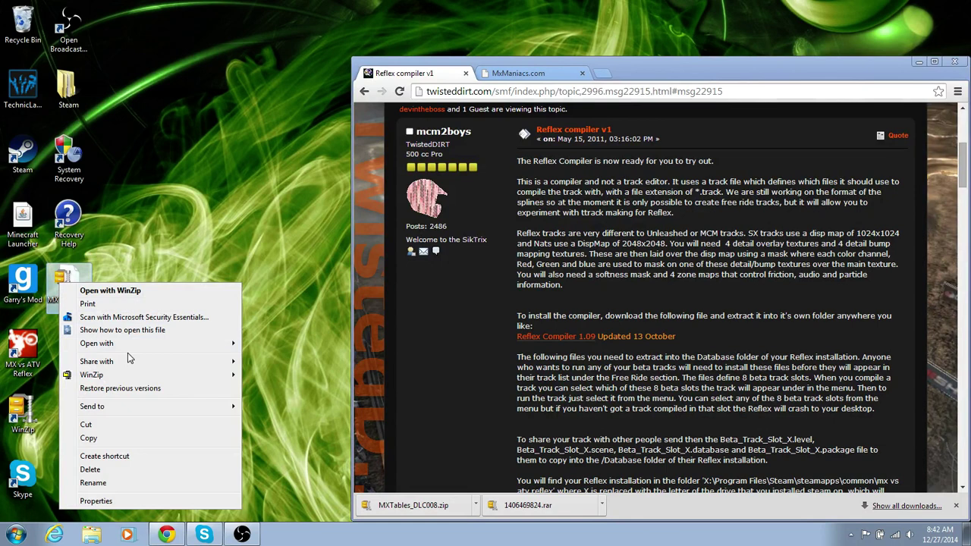
mouse_move(128, 383)
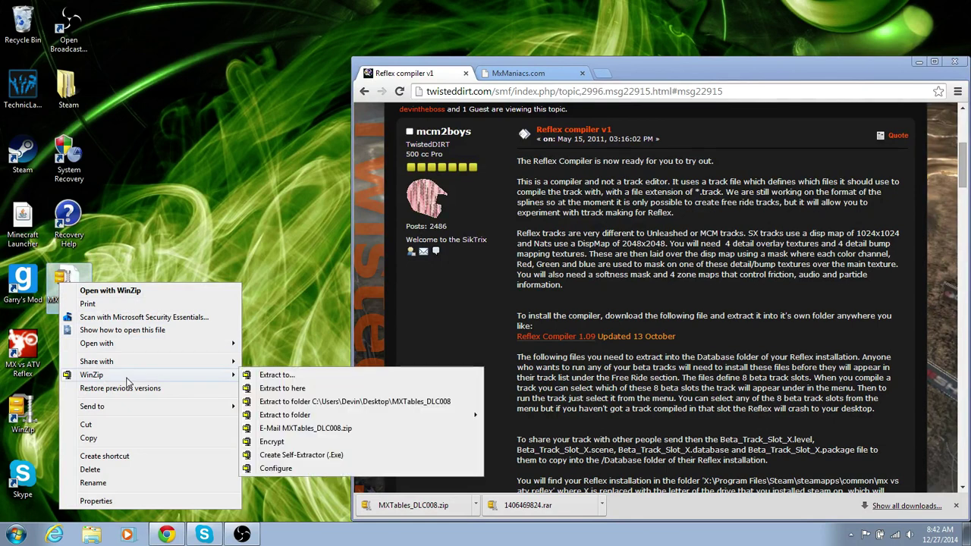
click(314, 400)
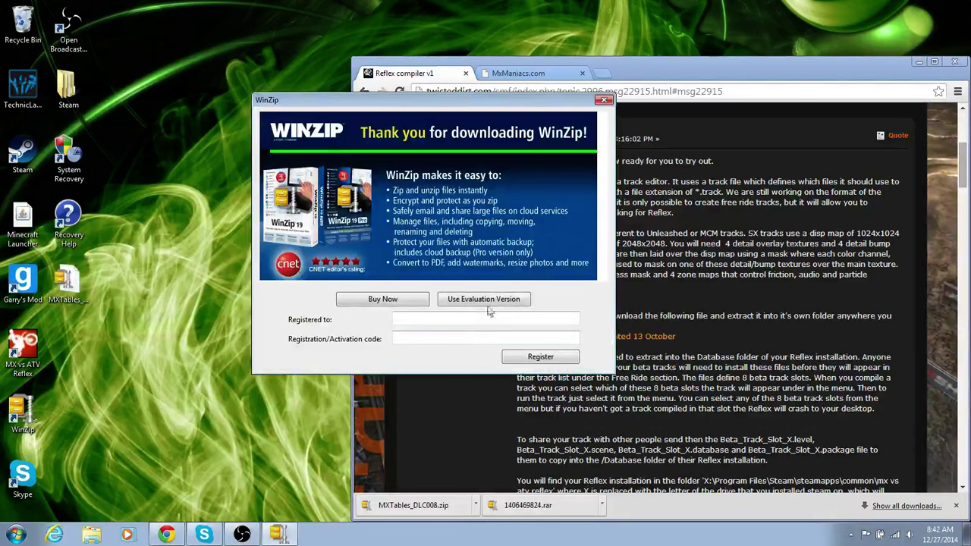
click(485, 301)
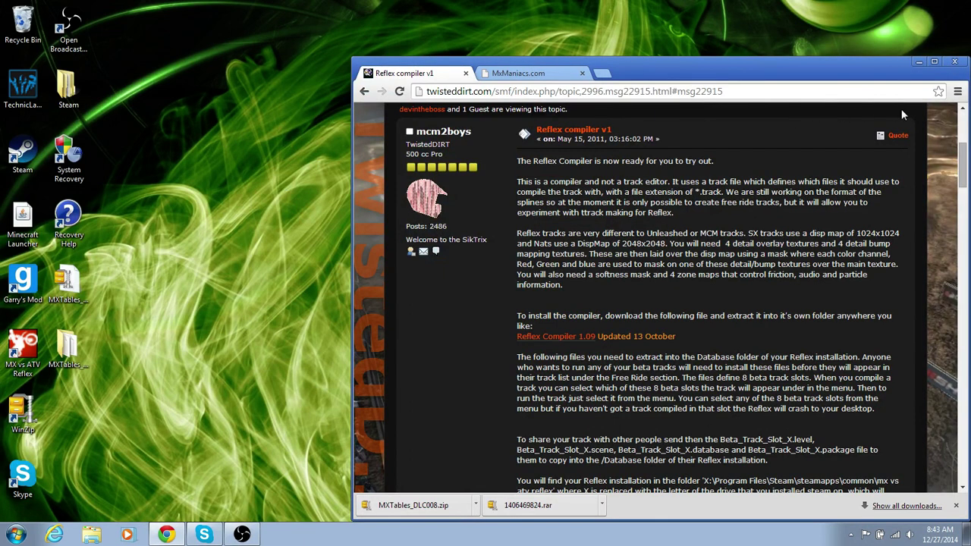
Open Computer and browse C: into Program Files (x64) and Steam, then back up to C:.
click(926, 61)
key(super)
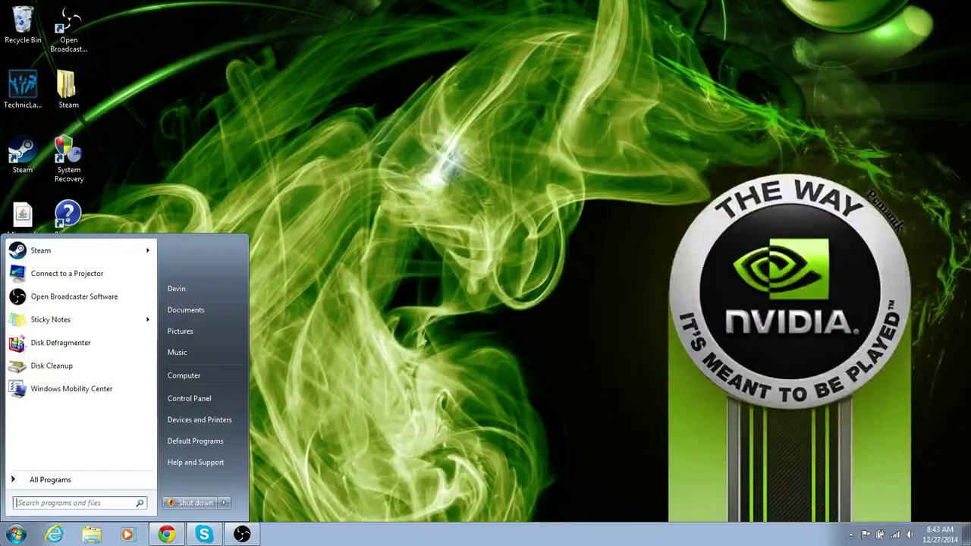
click(209, 378)
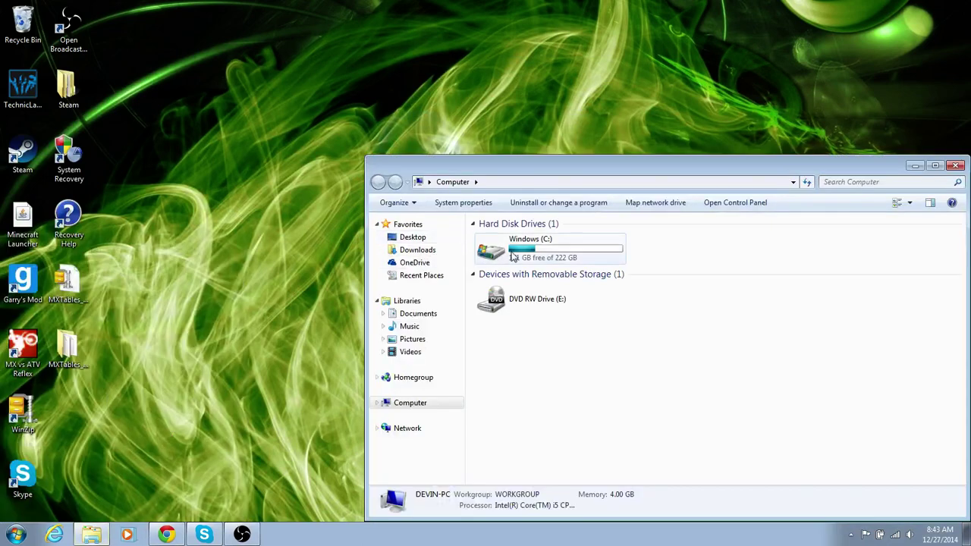
double_click(541, 255)
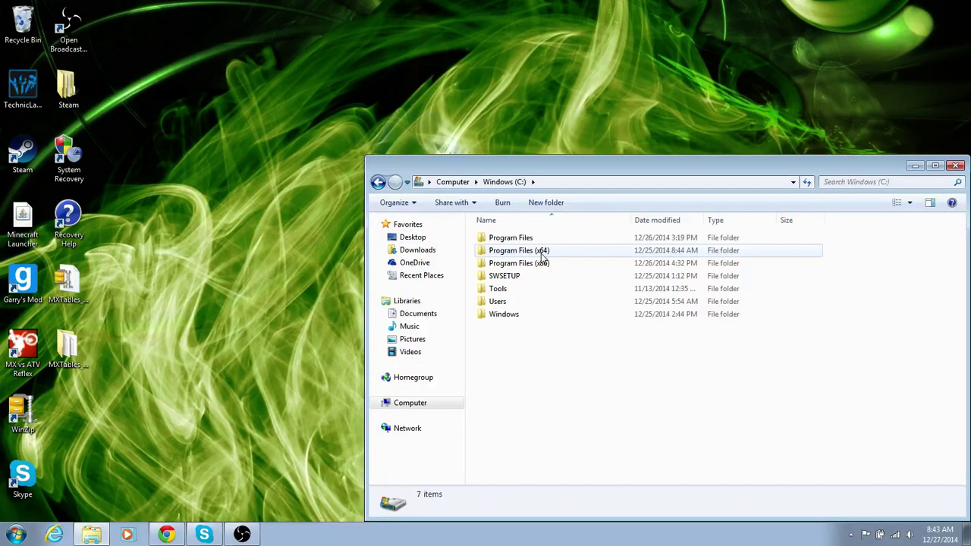
double_click(541, 252)
double_click(541, 240)
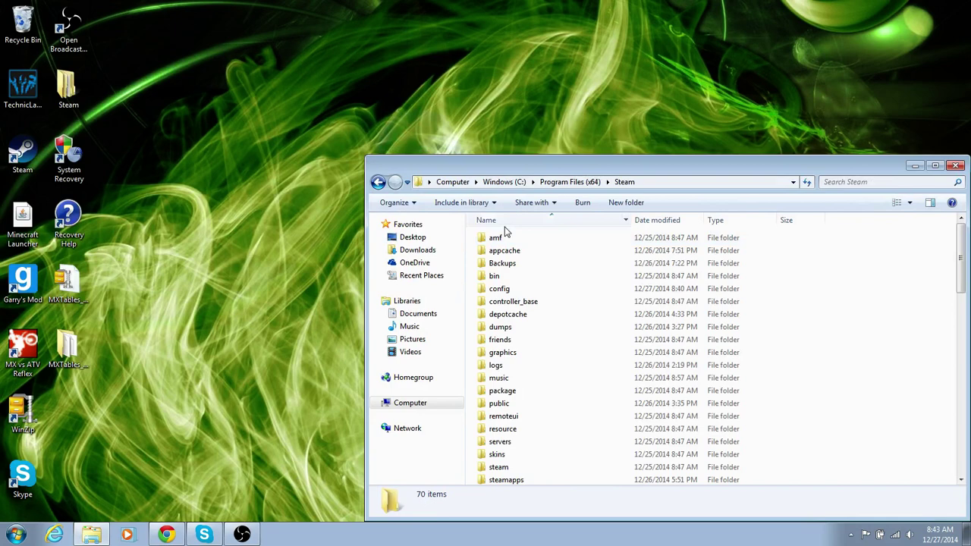
click(377, 183)
click(377, 183)
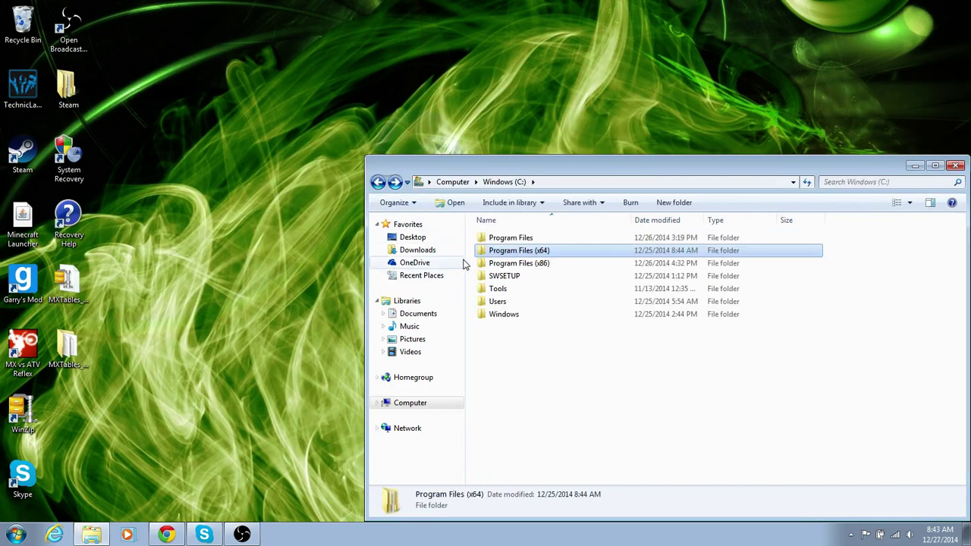
Go through Program Files (x64), Steam, steamapps, common and MX vs ATV Reflex into Database.
double_click(532, 248)
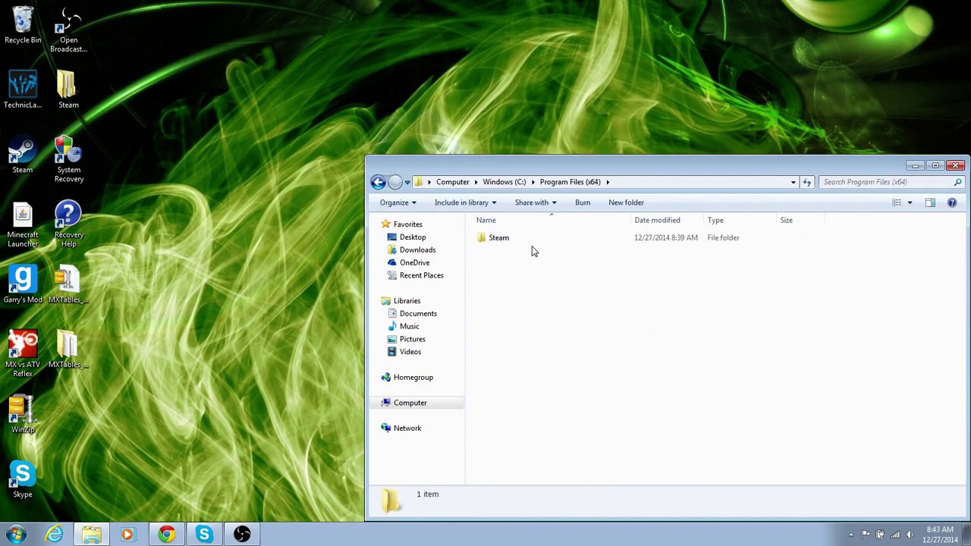
double_click(524, 241)
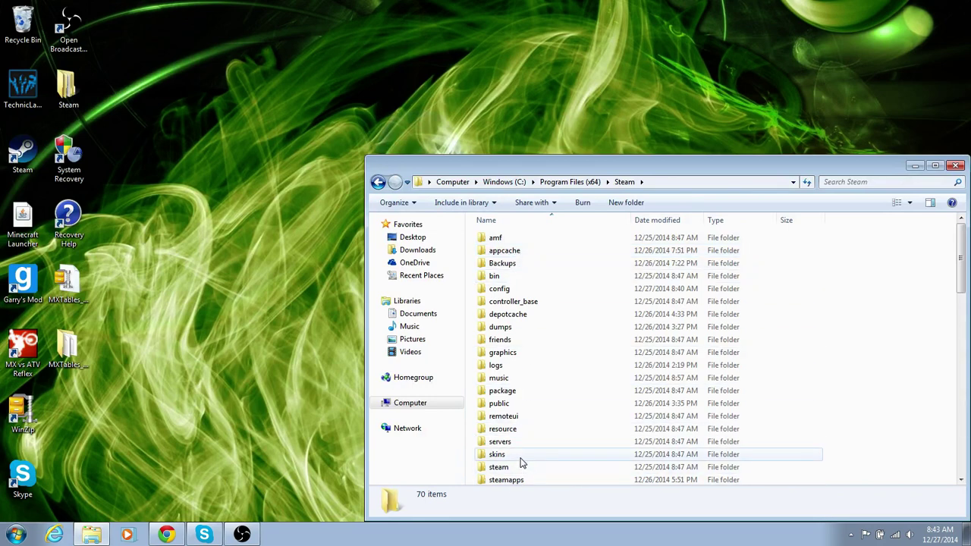
scroll(521, 462, down, 1)
double_click(520, 455)
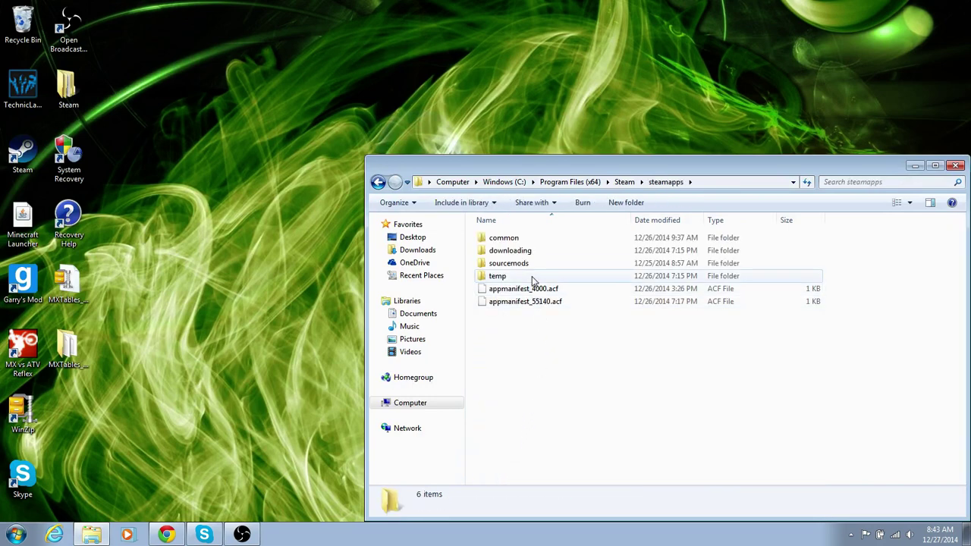
double_click(530, 239)
double_click(531, 253)
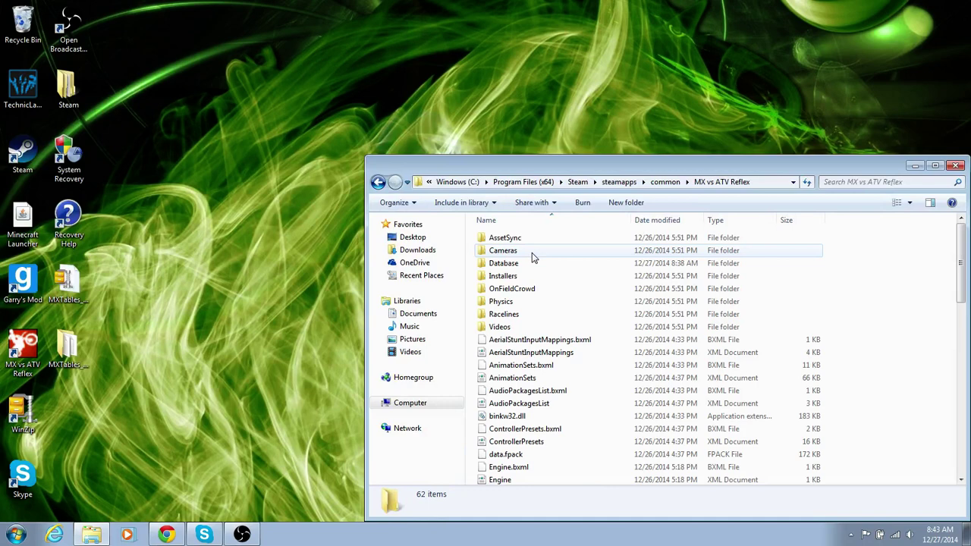
double_click(515, 266)
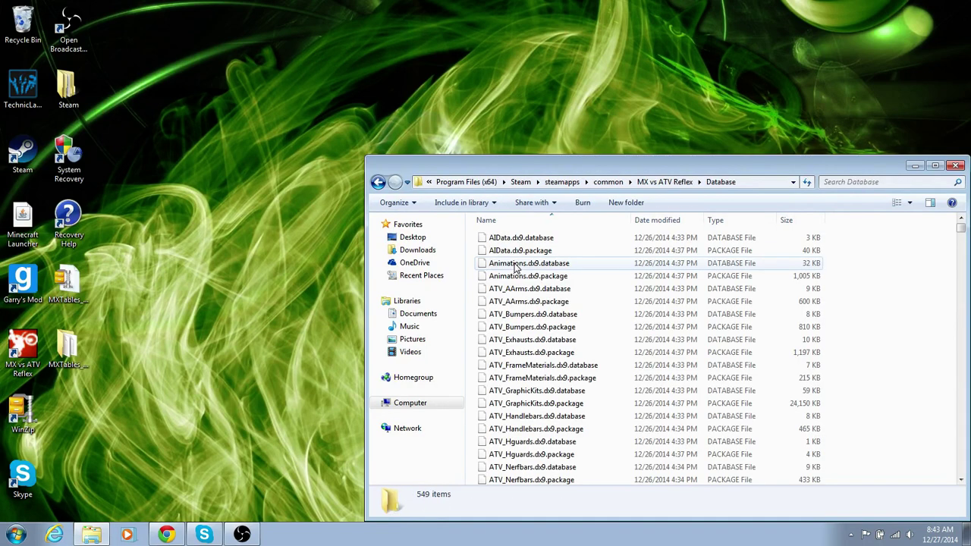
click(82, 346)
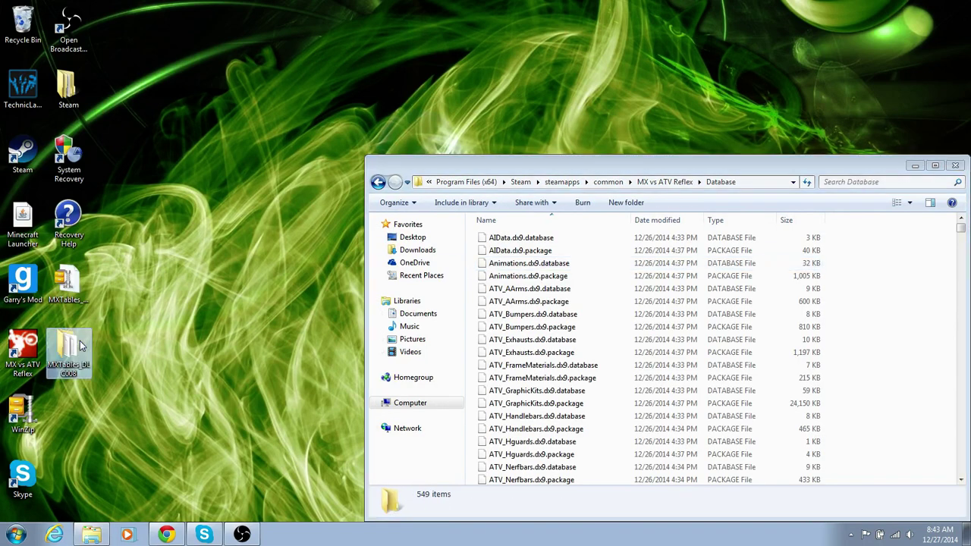
Delete the four extracted MXTables_DLC008 files and empty the Recycle Bin.
double_click(73, 346)
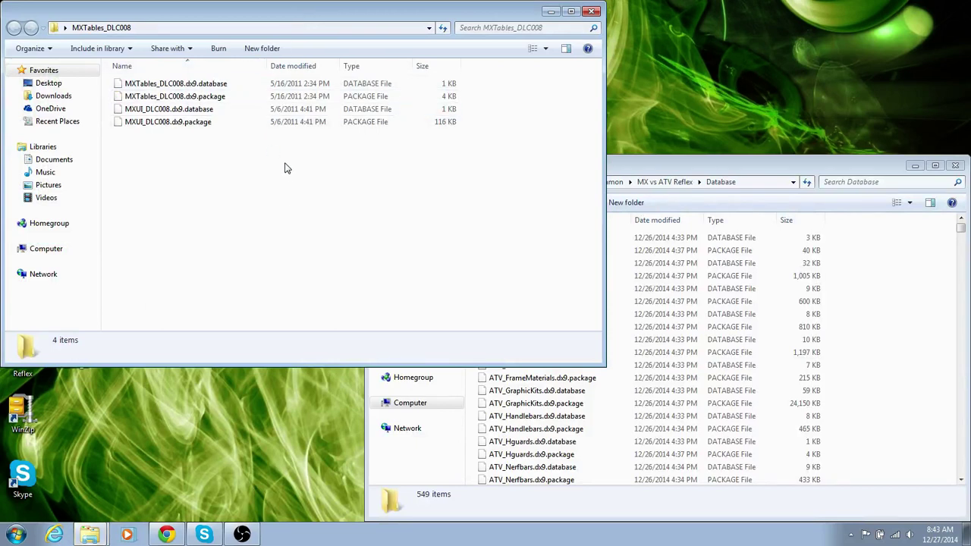
drag(231, 161, 226, 83)
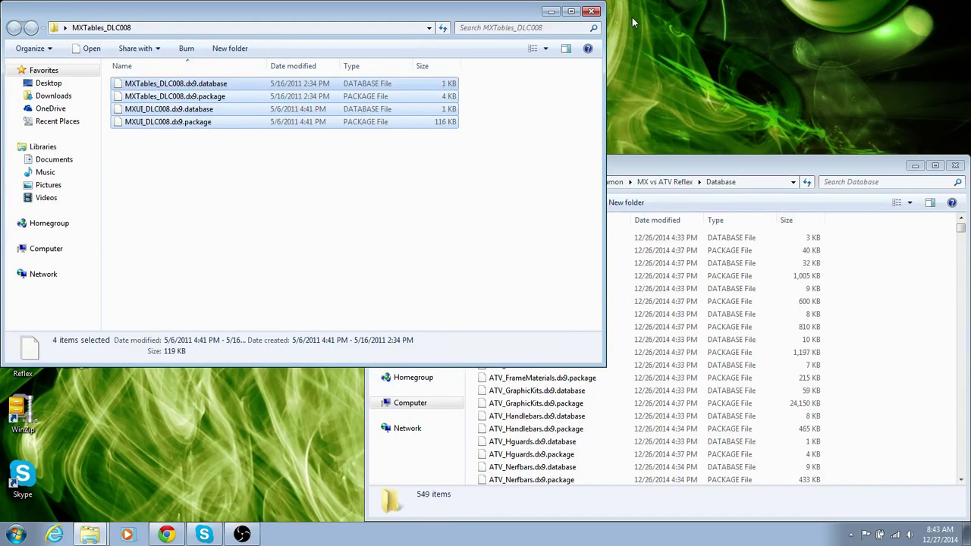
drag(497, 15, 634, 133)
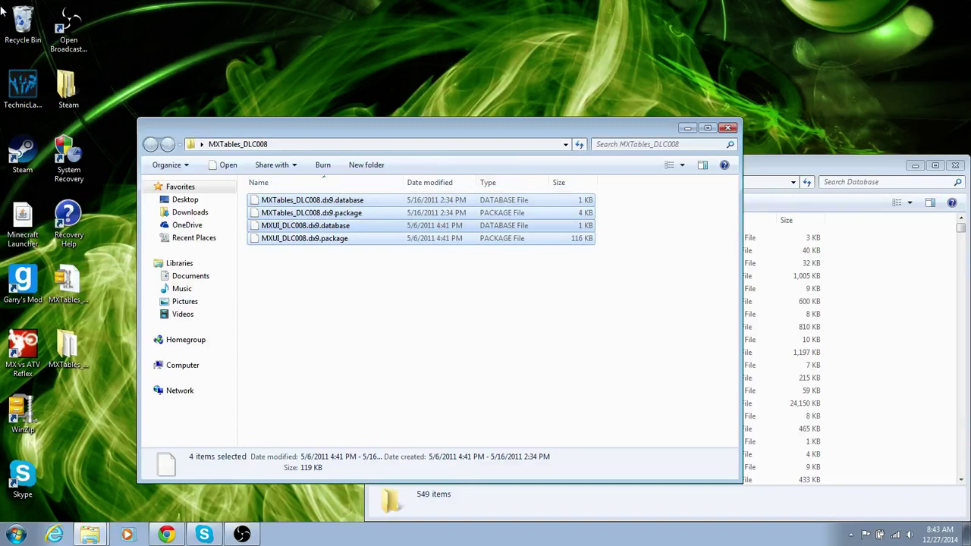
drag(20, 22, 20, 23)
right_click(21, 24)
click(69, 45)
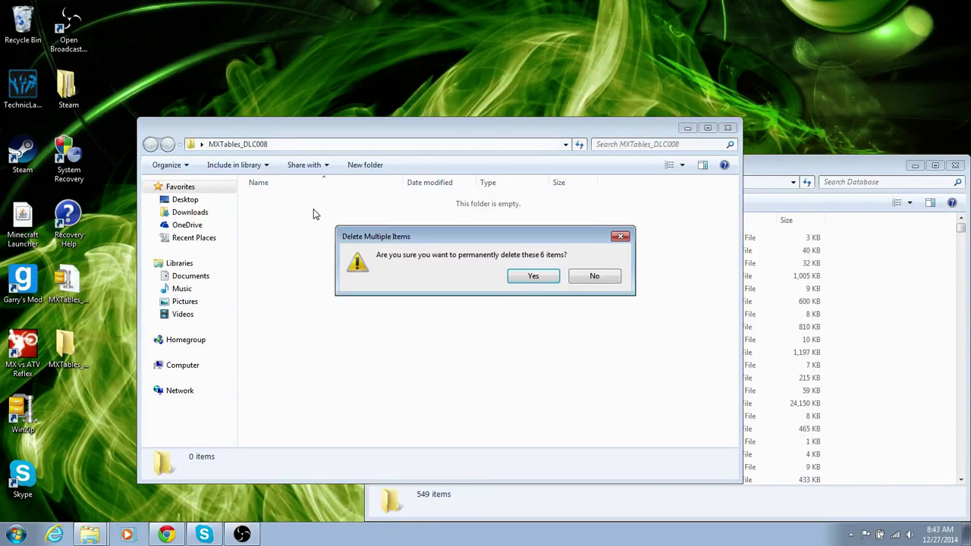
click(534, 276)
Close both Explorer windows and permanently delete the desktop MXTables zip and folder.
click(727, 127)
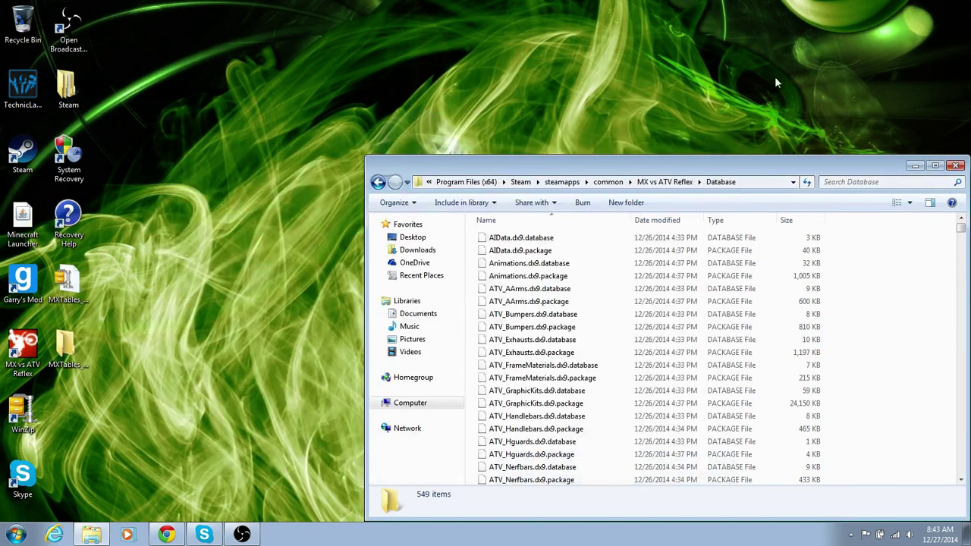
click(956, 167)
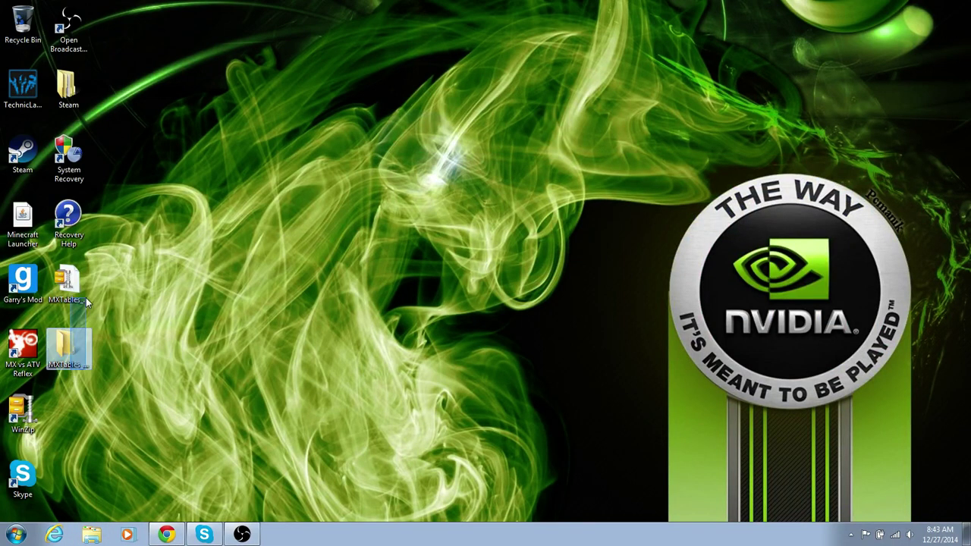
drag(86, 302, 27, 17)
right_click(27, 16)
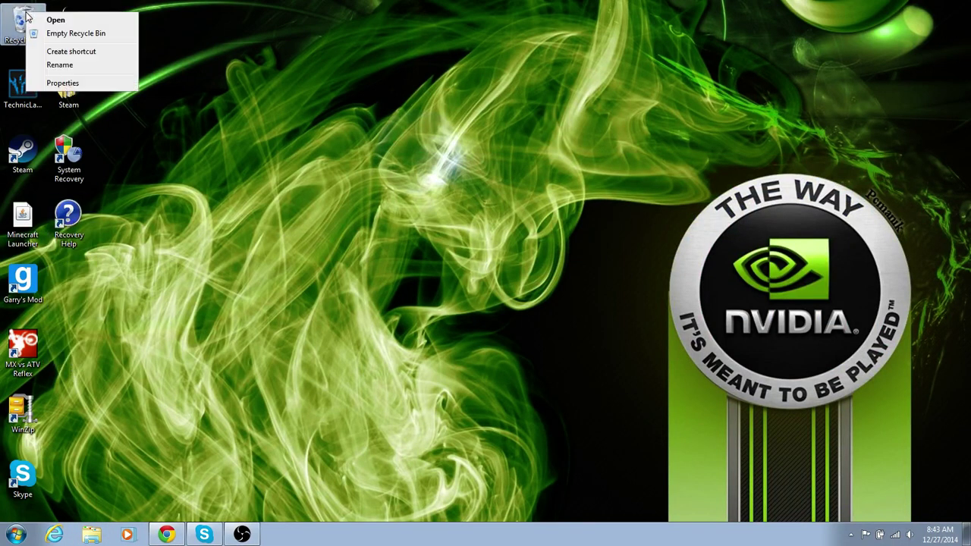
click(62, 35)
click(520, 276)
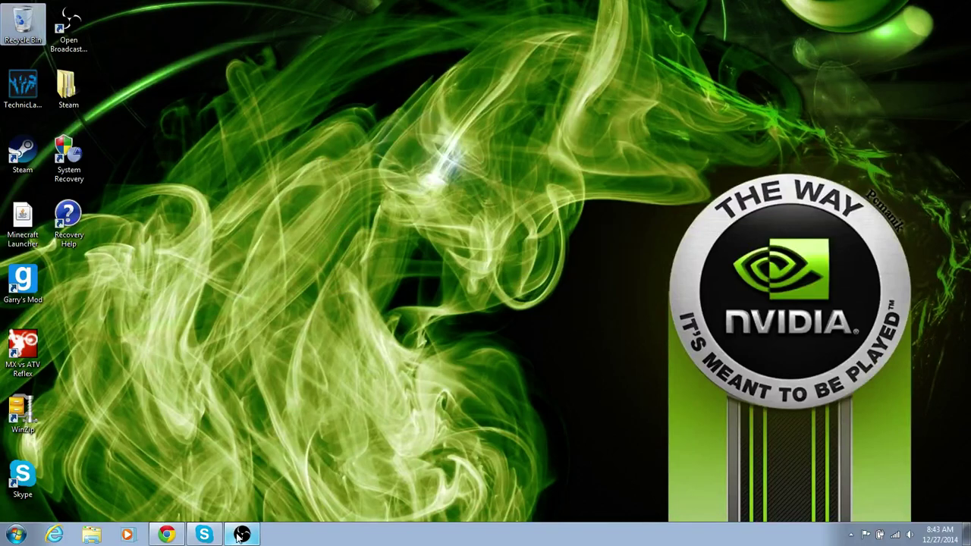
Maximize the browser and browse the MxManiacs FreeRide track list.
click(169, 535)
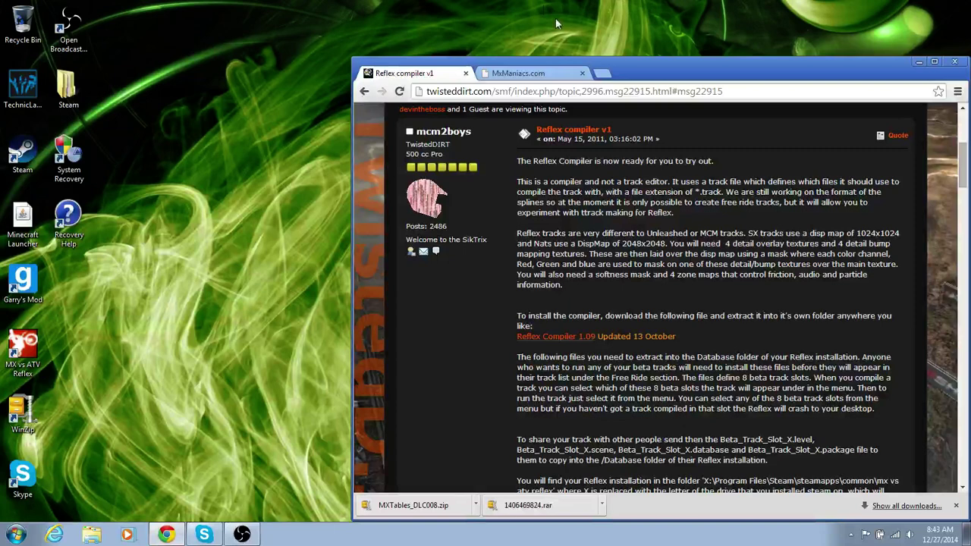
click(934, 62)
click(166, 7)
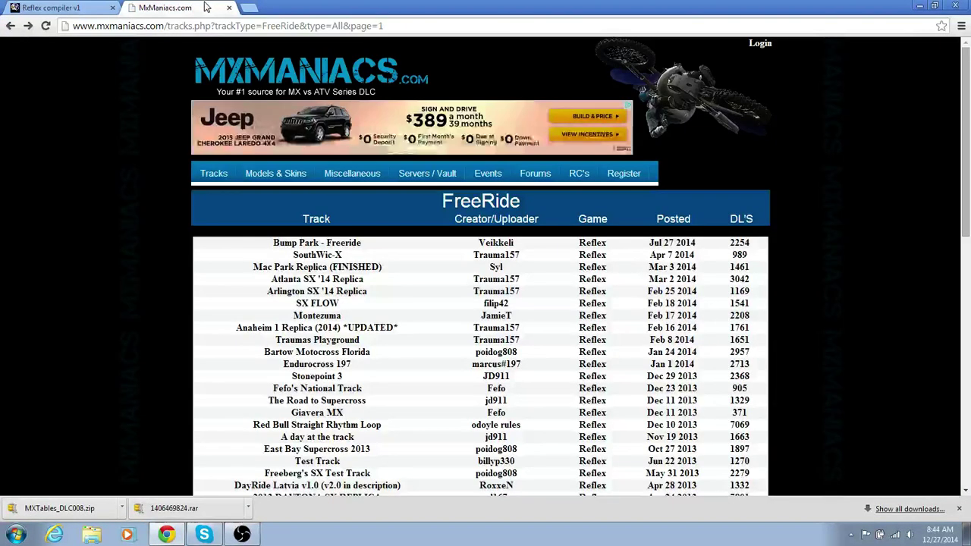
mouse_move(219, 178)
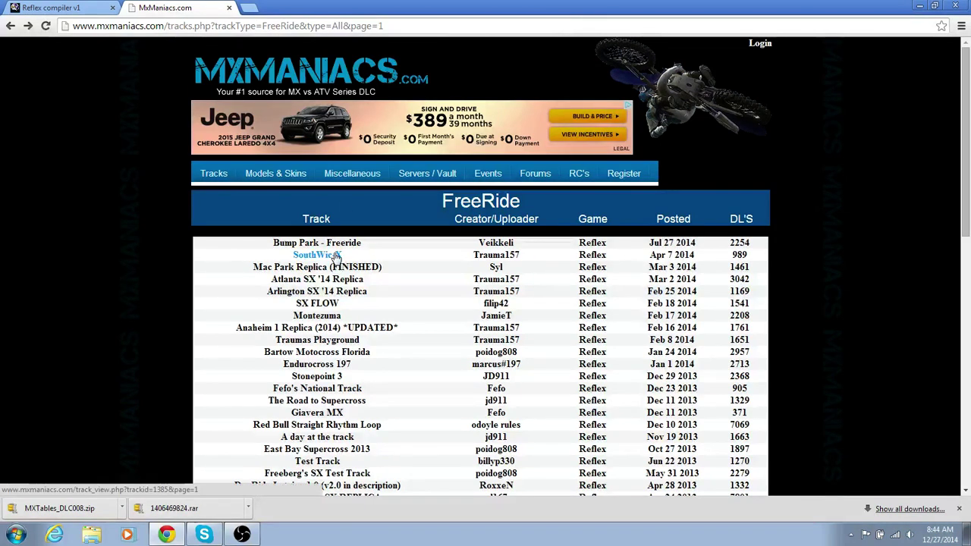
scroll(584, 260, down, 3)
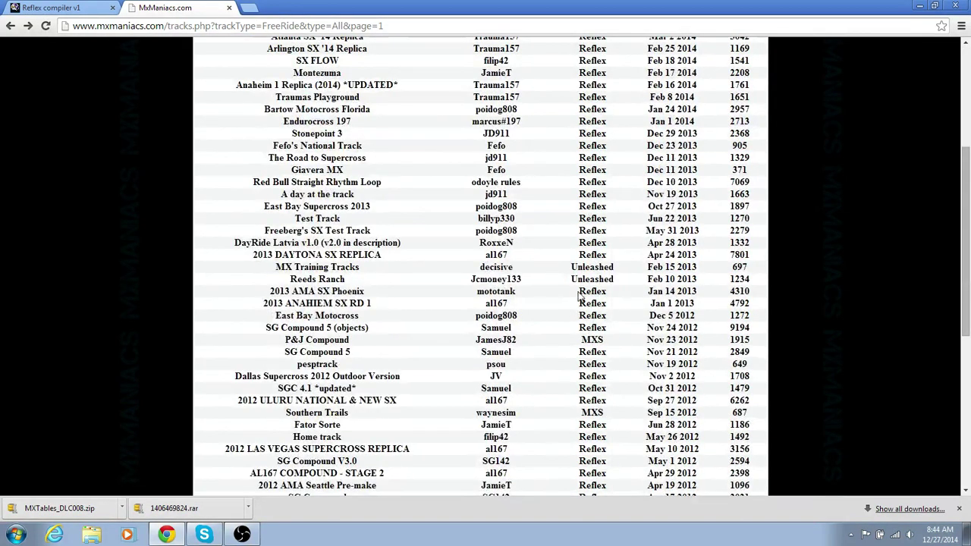
scroll(584, 345, down, 2)
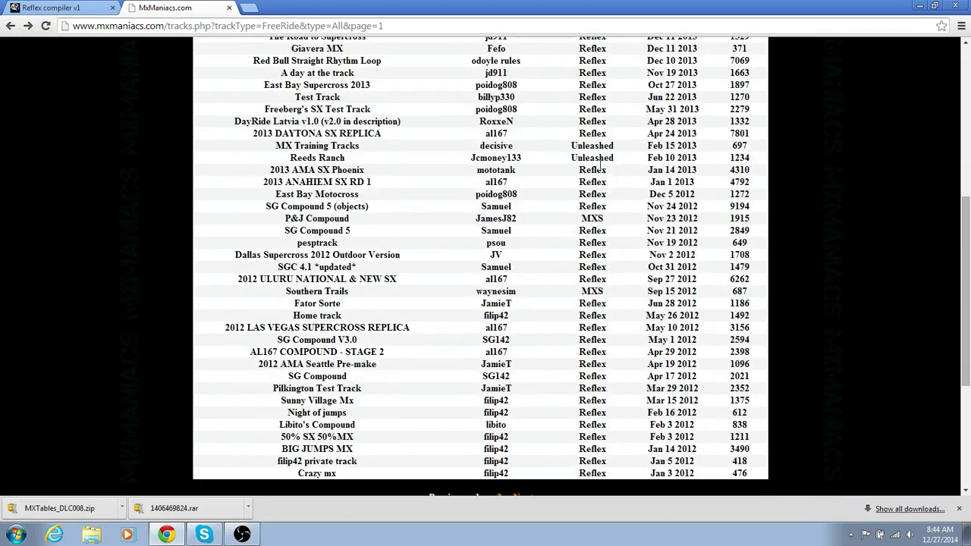
scroll(597, 182, up, 5)
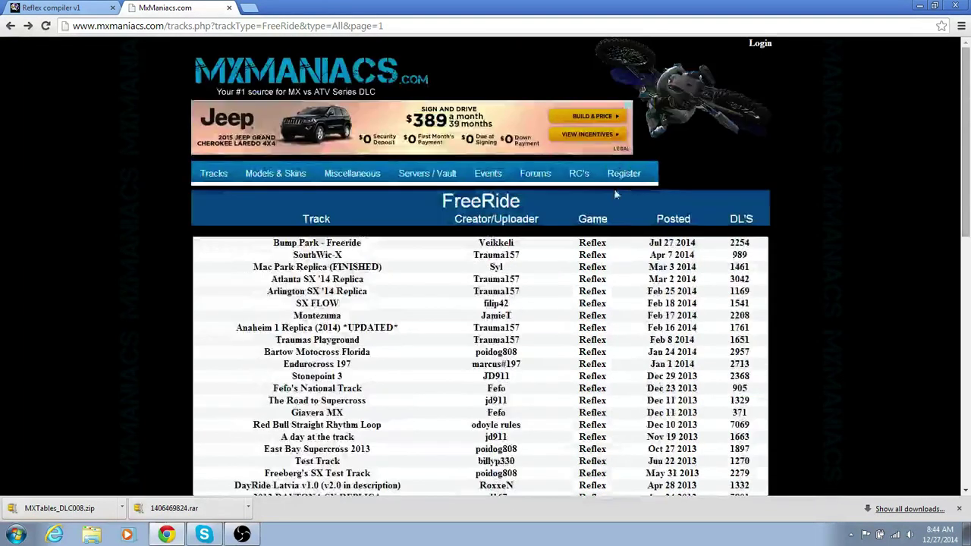
Download the SouthWic-X track as 1396870006.rar and return to the Reflex compiler topic.
click(331, 256)
scroll(367, 302, down, 2)
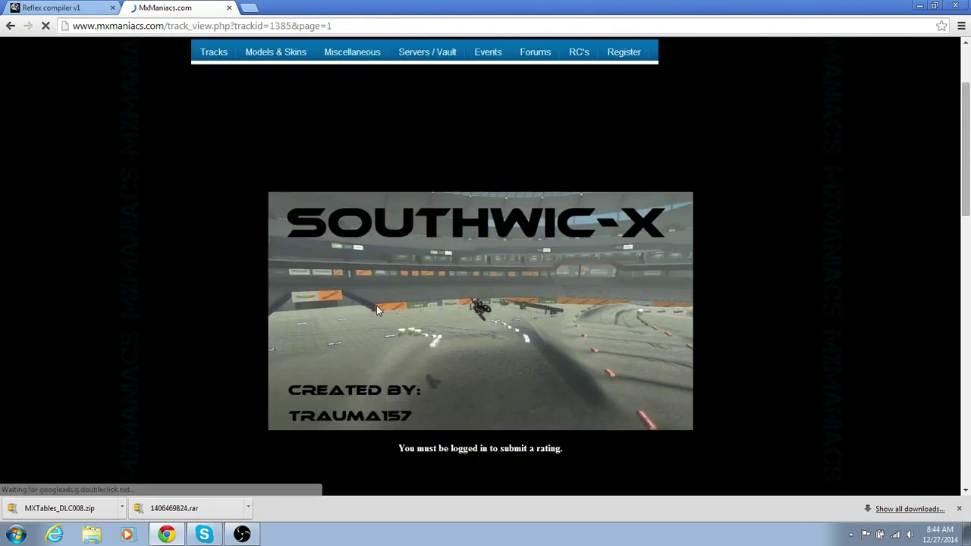
scroll(376, 305, down, 3)
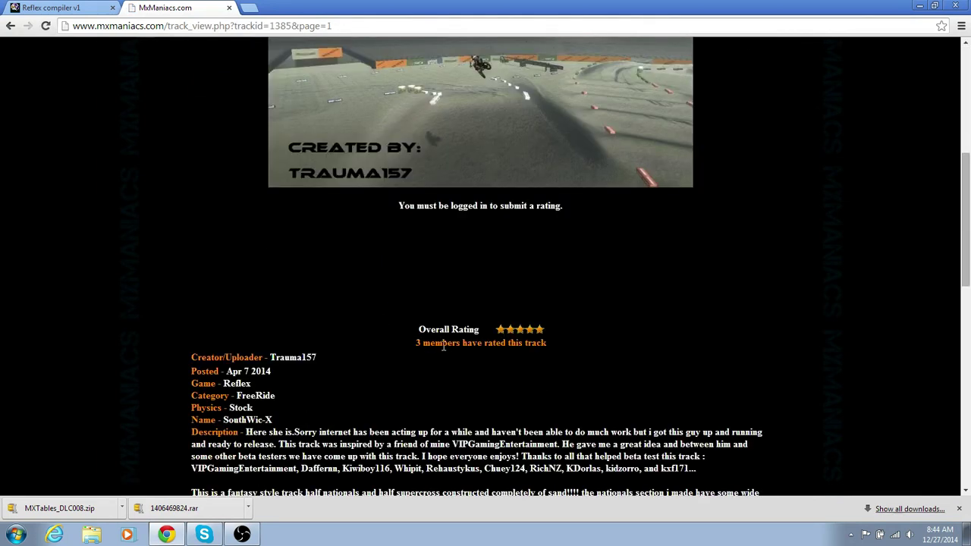
scroll(453, 332, down, 3)
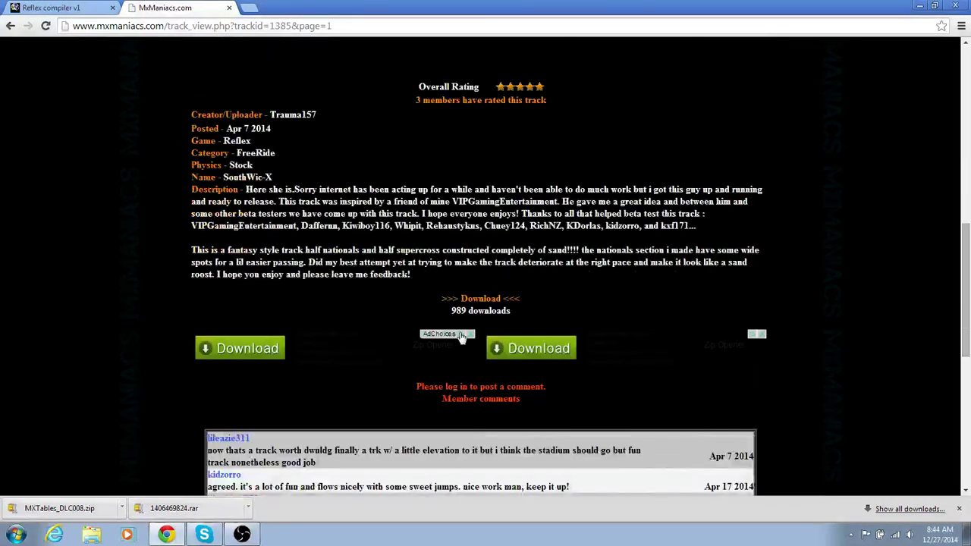
click(471, 299)
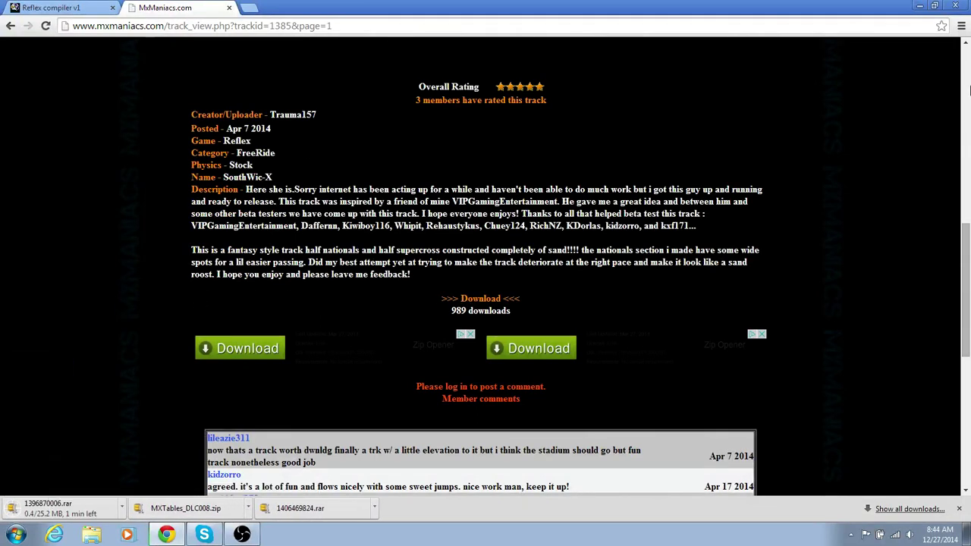
click(935, 6)
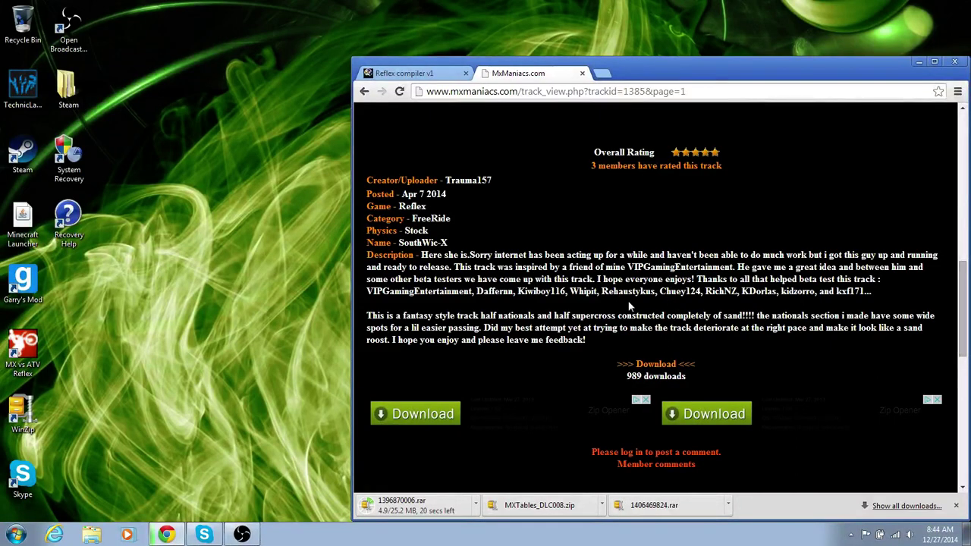
click(400, 73)
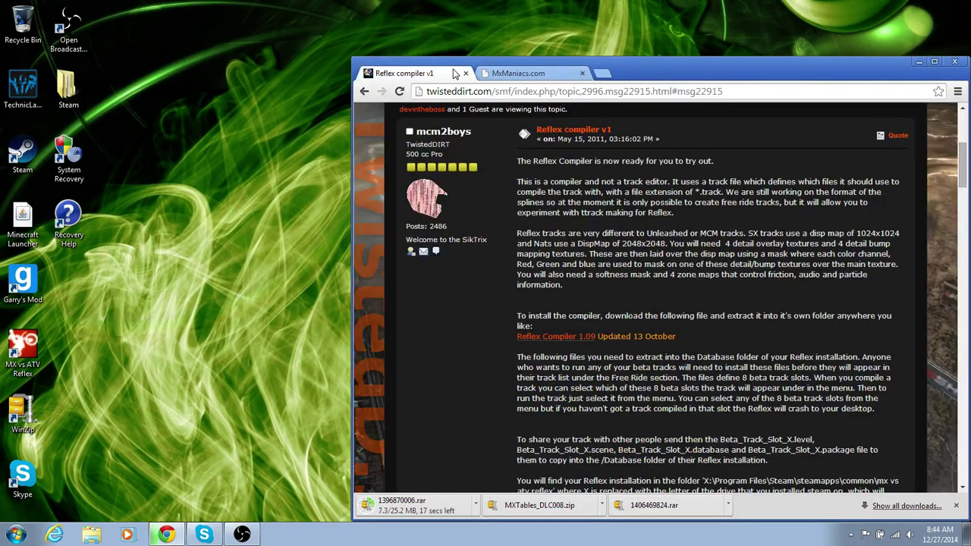
Delete the three downloaded archives from the Downloads folder.
click(91, 534)
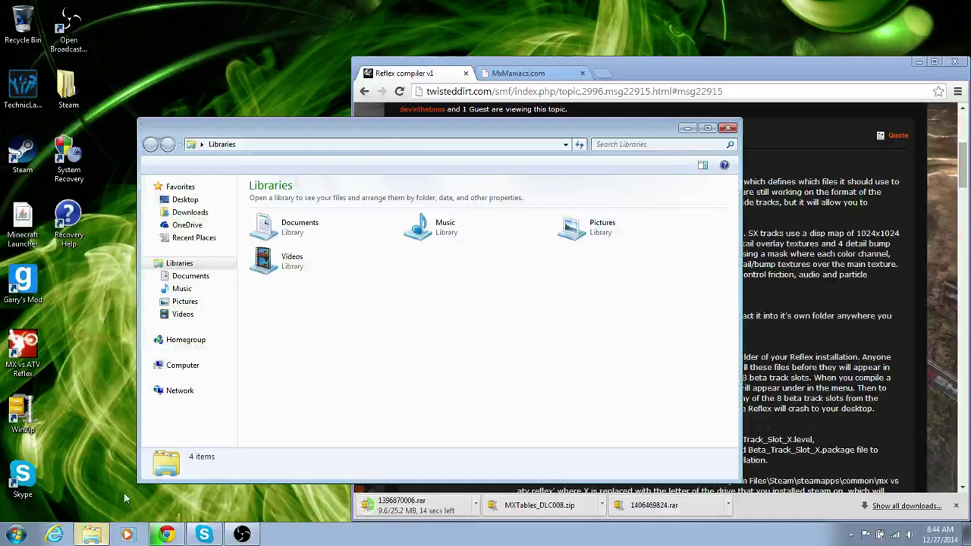
click(189, 212)
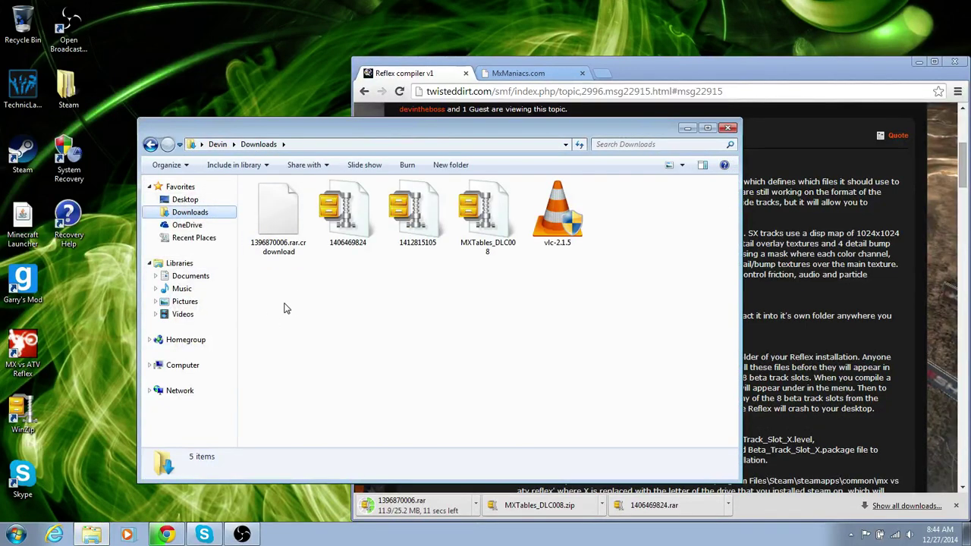
drag(352, 292, 519, 179)
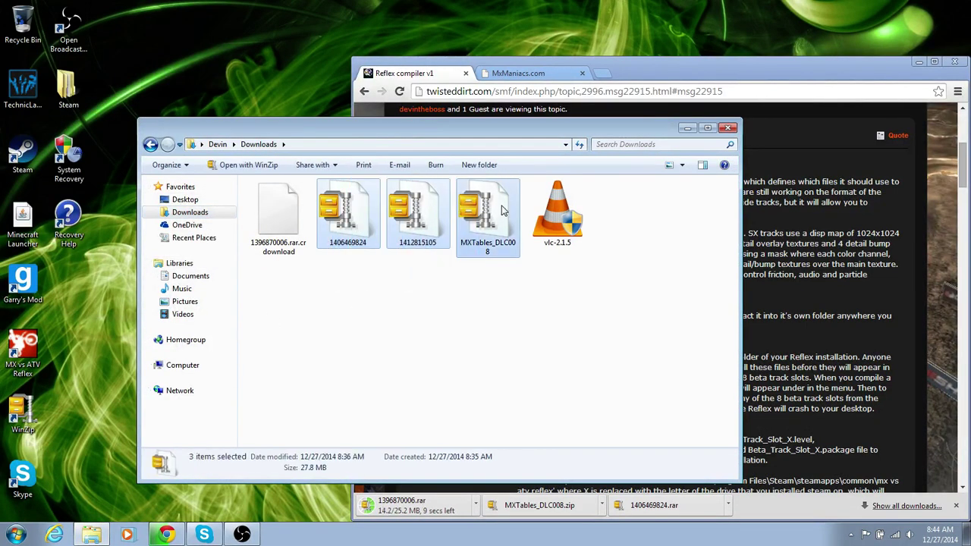
right_click(502, 205)
click(535, 378)
click(535, 278)
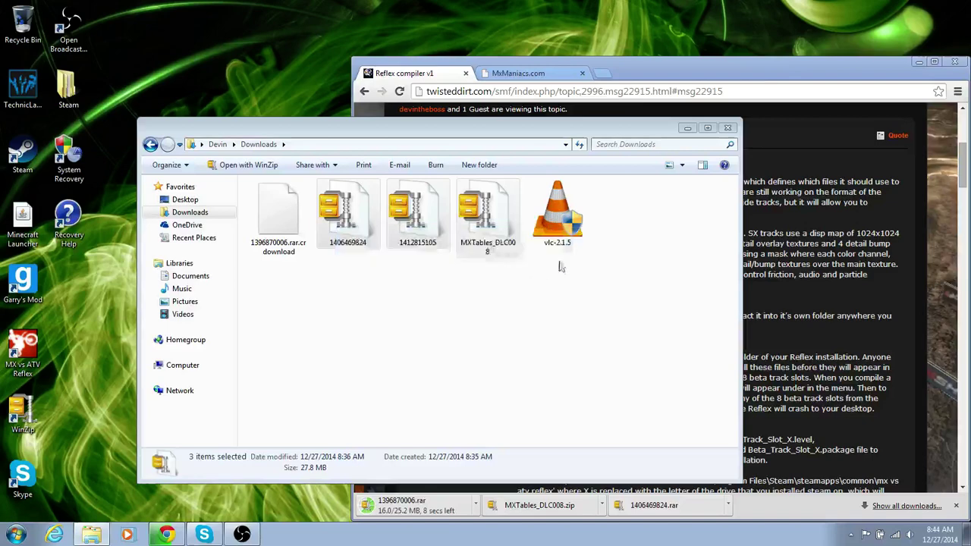
click(729, 127)
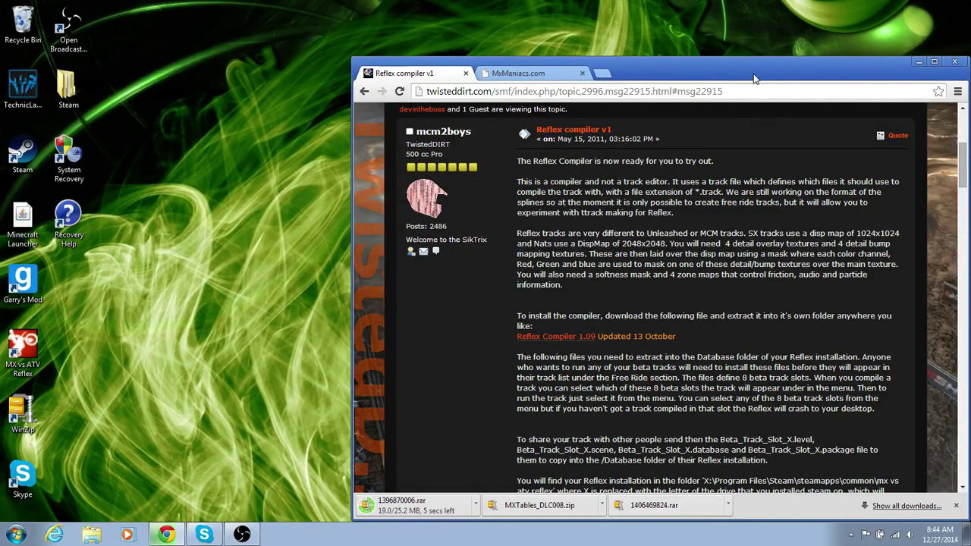
Open Computer and browse C: into Program Files (x64) and Steam.
click(921, 63)
key(super)
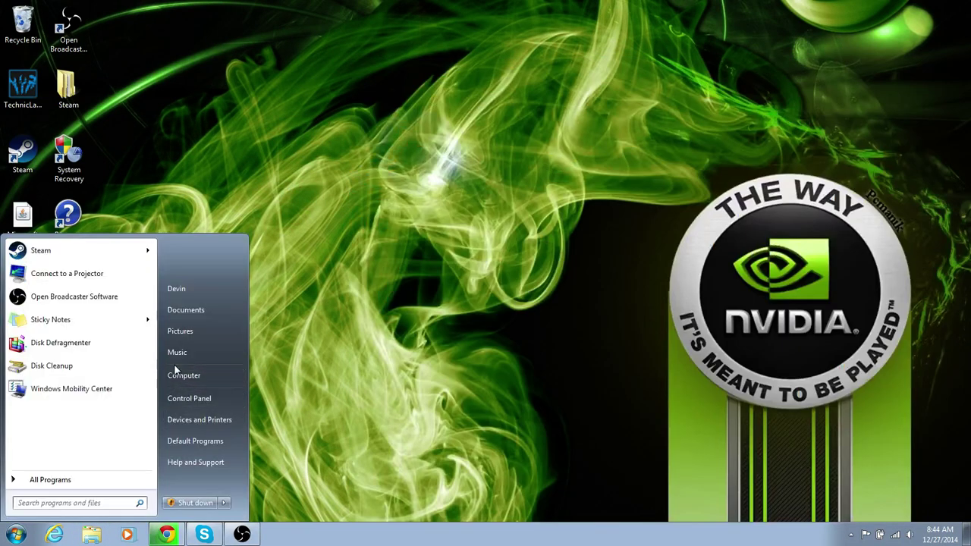
click(187, 375)
double_click(316, 218)
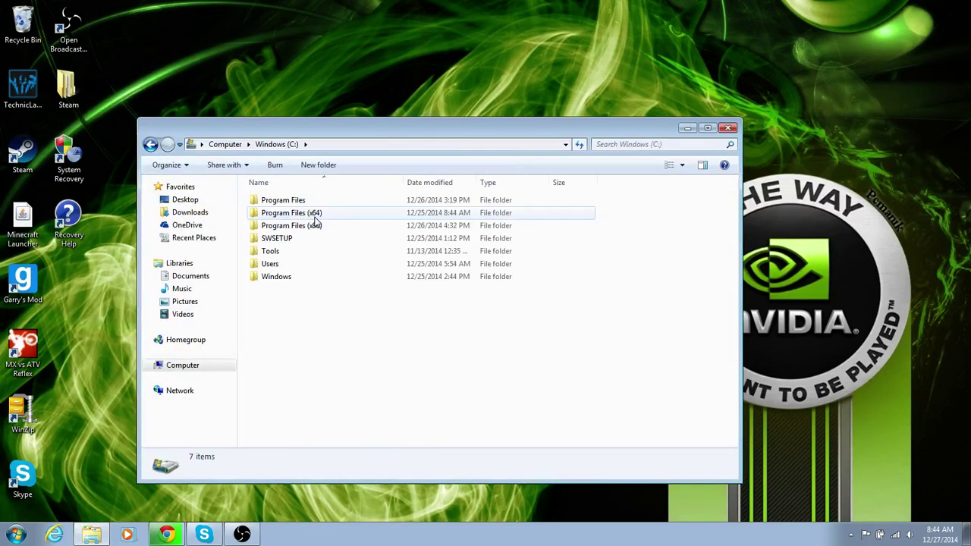
double_click(314, 212)
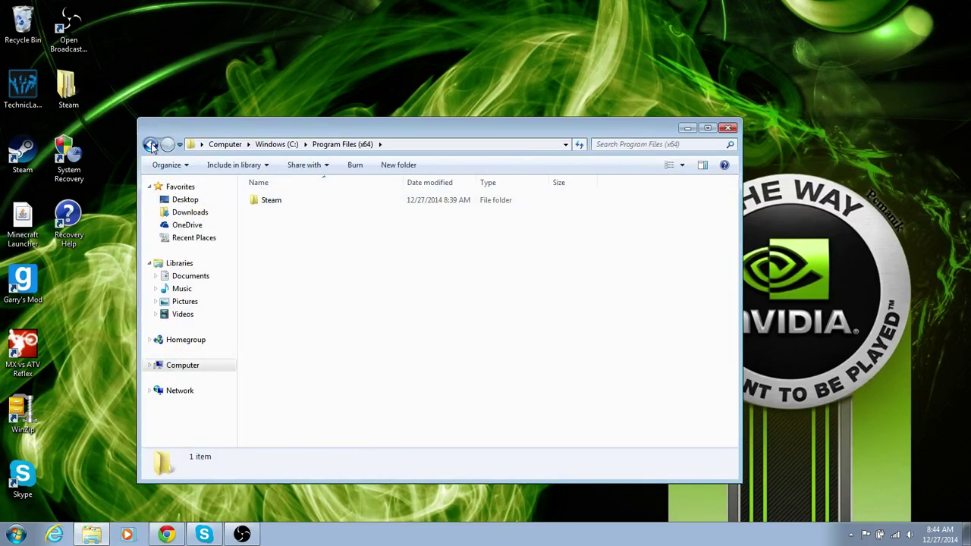
click(150, 144)
double_click(313, 213)
double_click(307, 202)
Continue through steamapps, common and MX vs ATV Reflex into Database, moving the window aside.
double_click(303, 443)
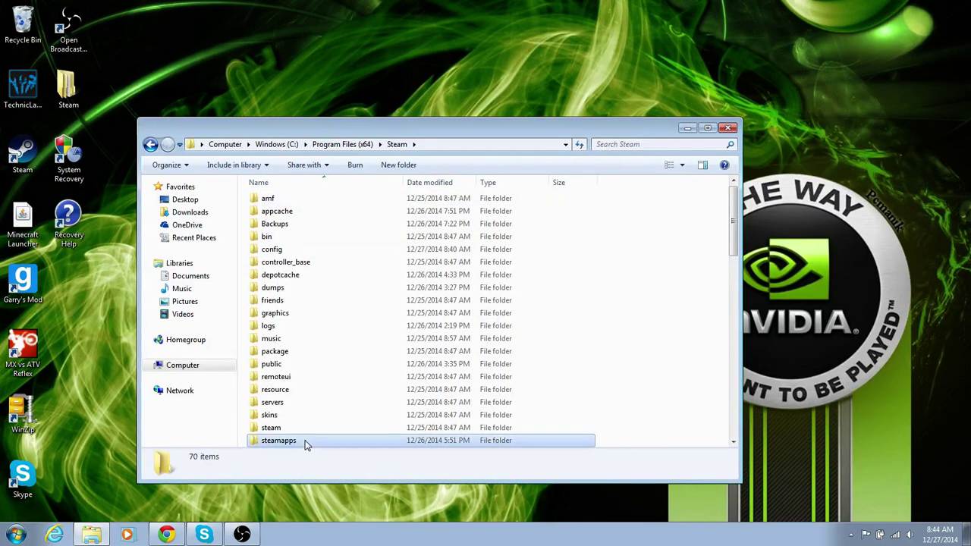
click(313, 199)
double_click(313, 199)
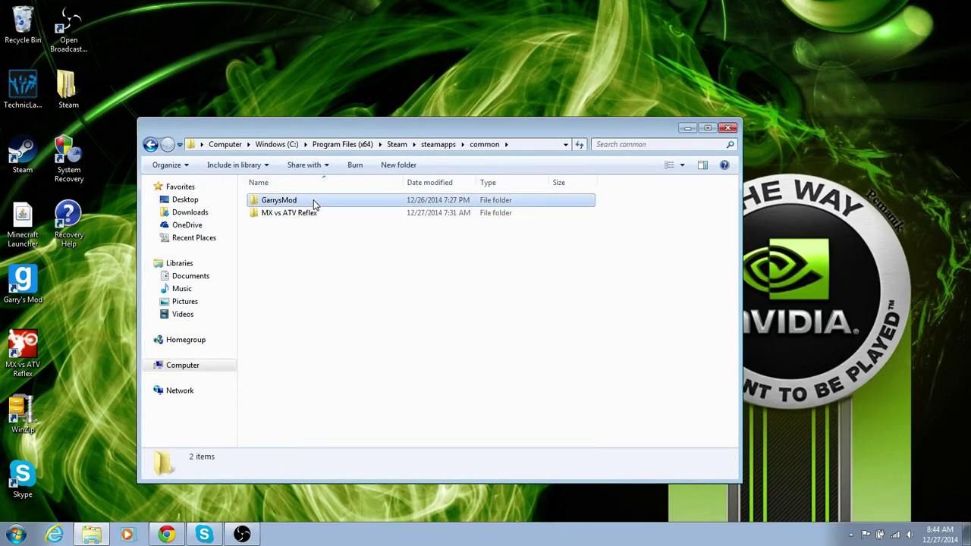
double_click(309, 214)
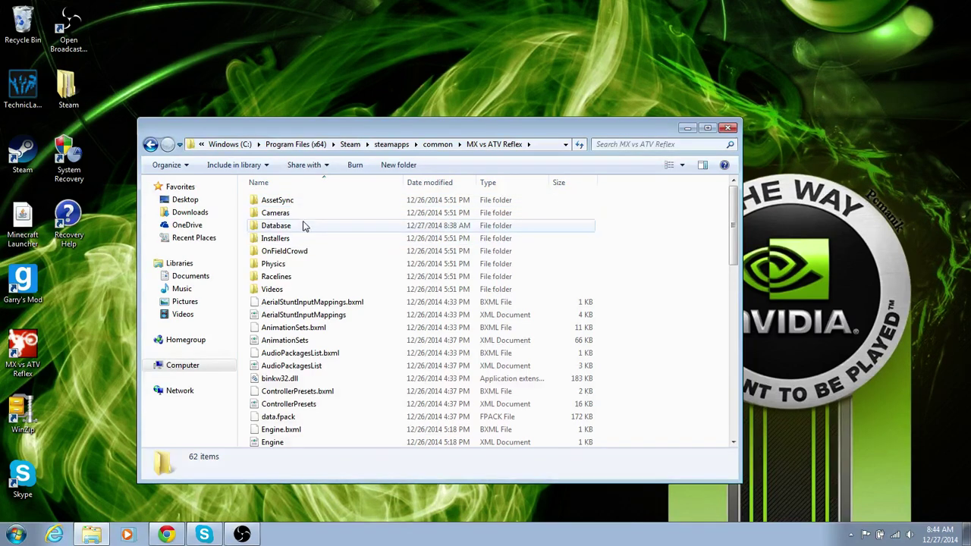
double_click(308, 226)
drag(329, 126, 485, 144)
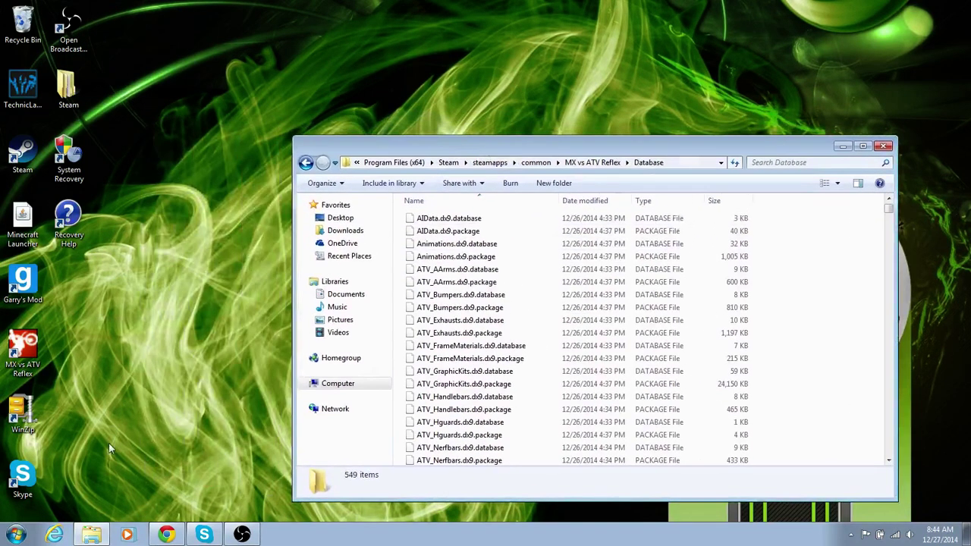
Put 1396870006.rar on the desktop and extract it to its own folder with WinZip.
click(165, 536)
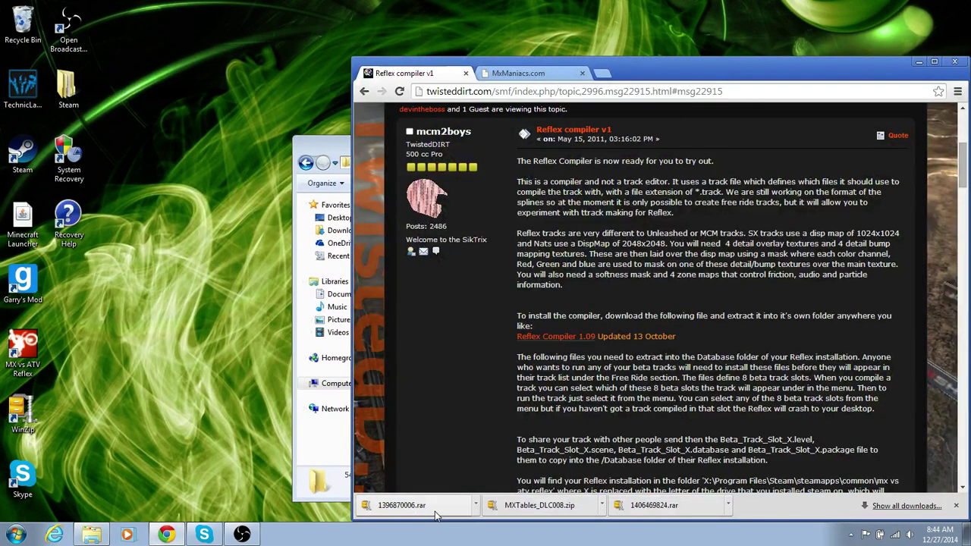
drag(194, 417, 68, 283)
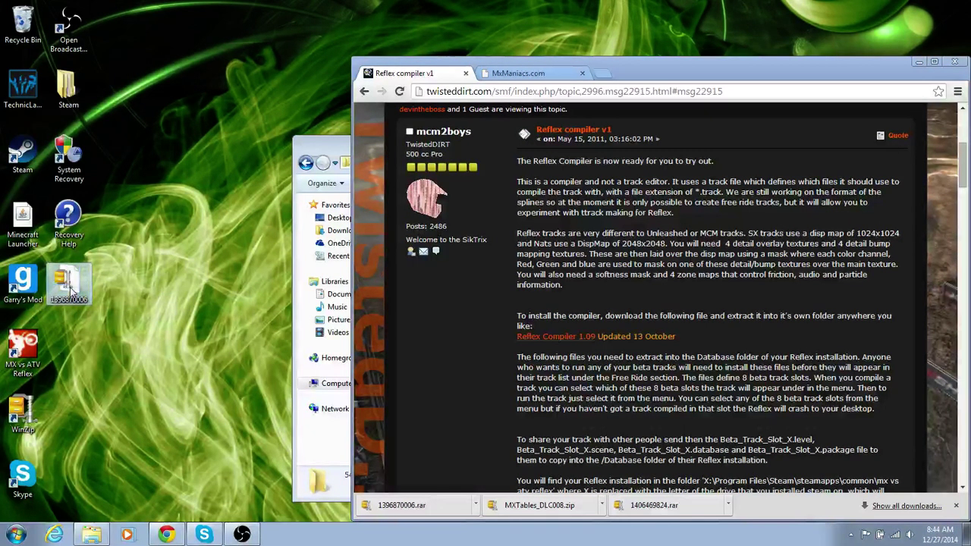
right_click(69, 287)
mouse_move(112, 383)
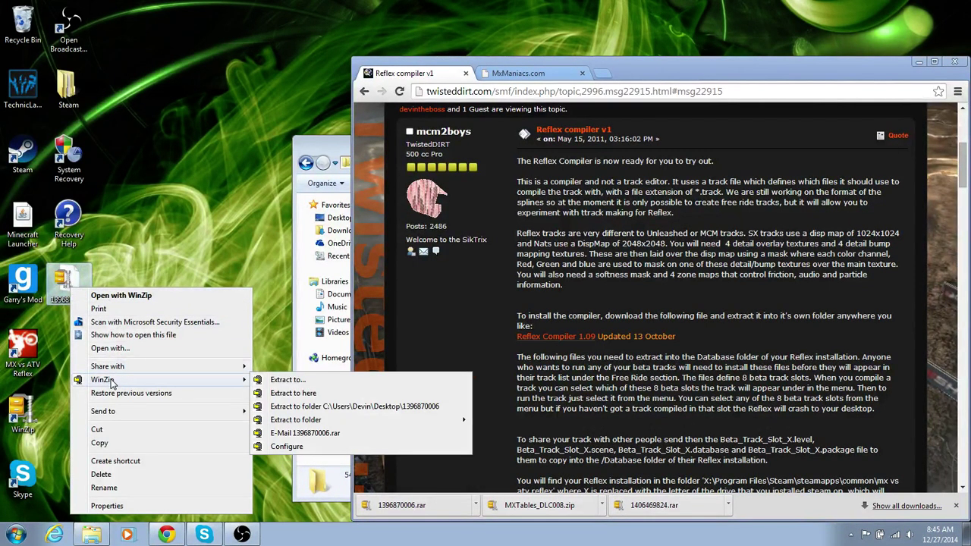
click(298, 407)
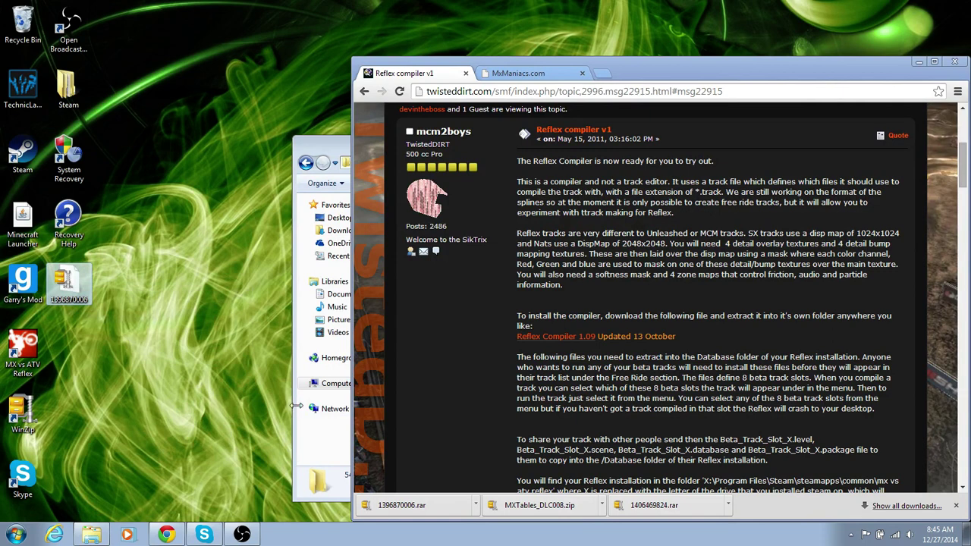
click(510, 331)
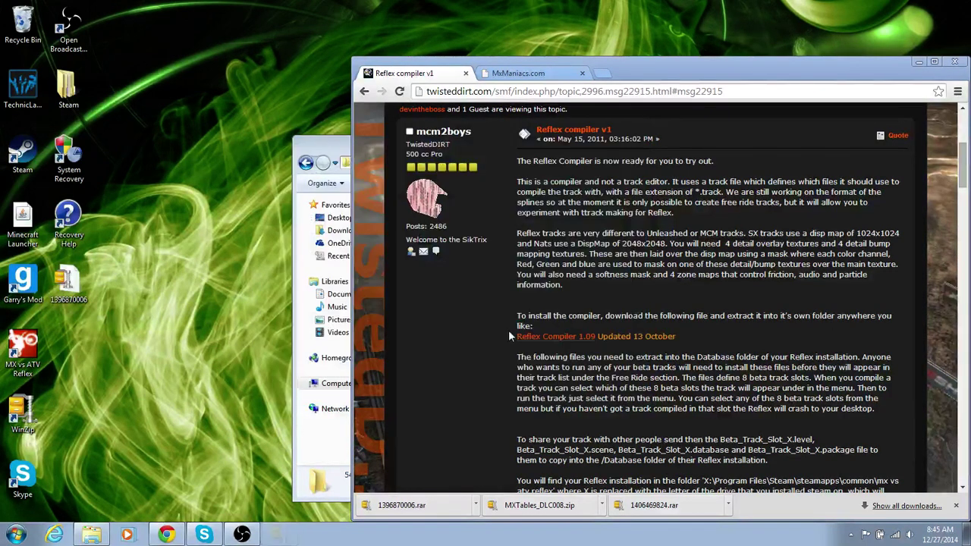
click(919, 61)
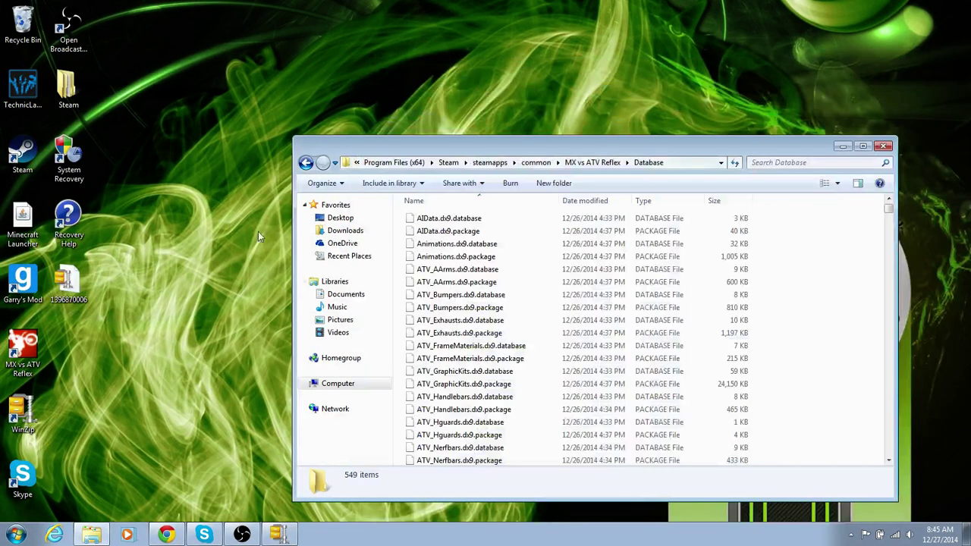
click(73, 351)
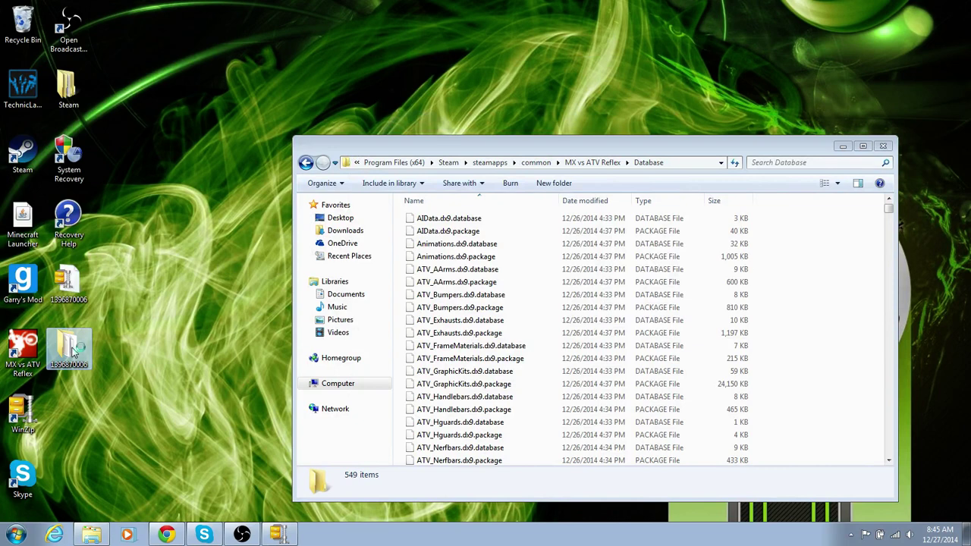
double_click(73, 351)
drag(410, 169, 592, 203)
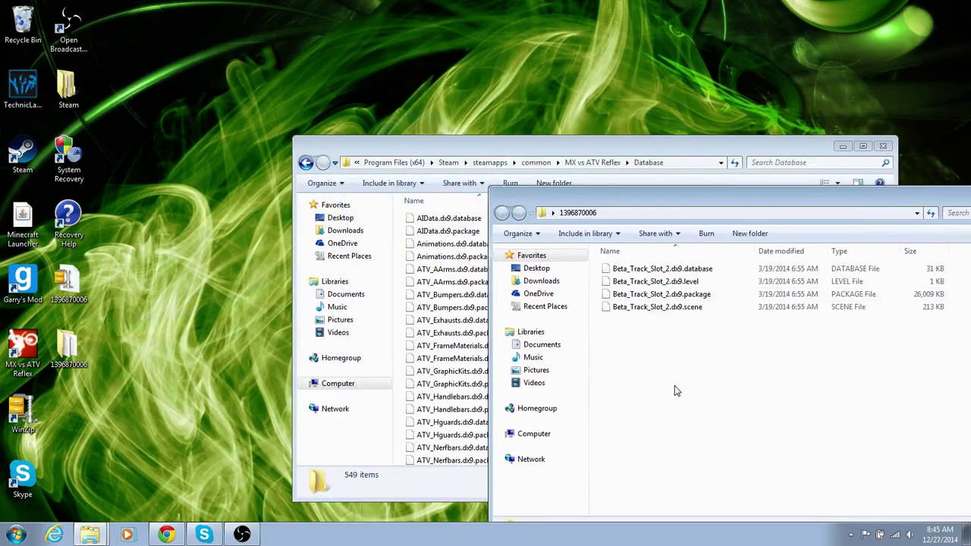
drag(674, 386, 405, 331)
drag(966, 200, 804, 199)
click(926, 198)
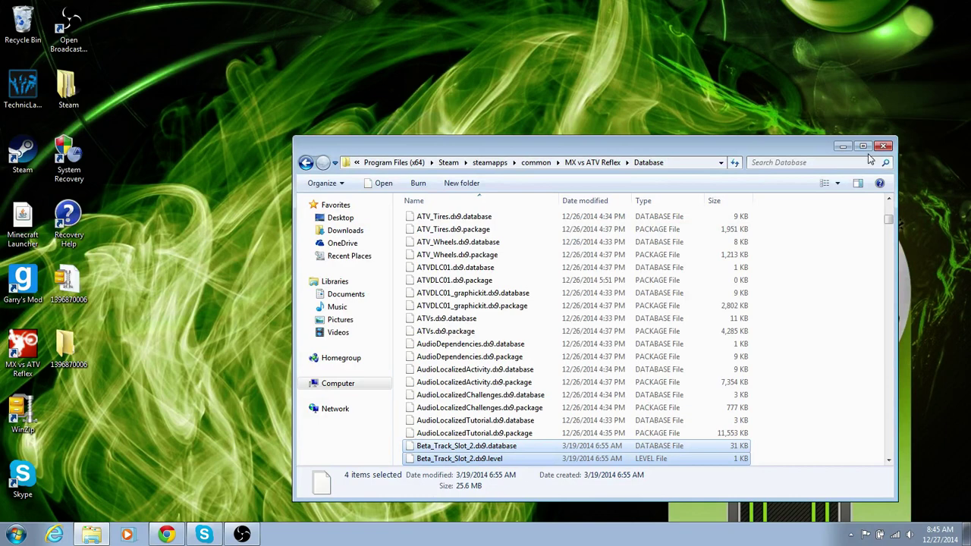
Rename the Beta_Track_Slot_2 level file to slot 1, revert it to 2, and close Database.
scroll(468, 379, down, 4)
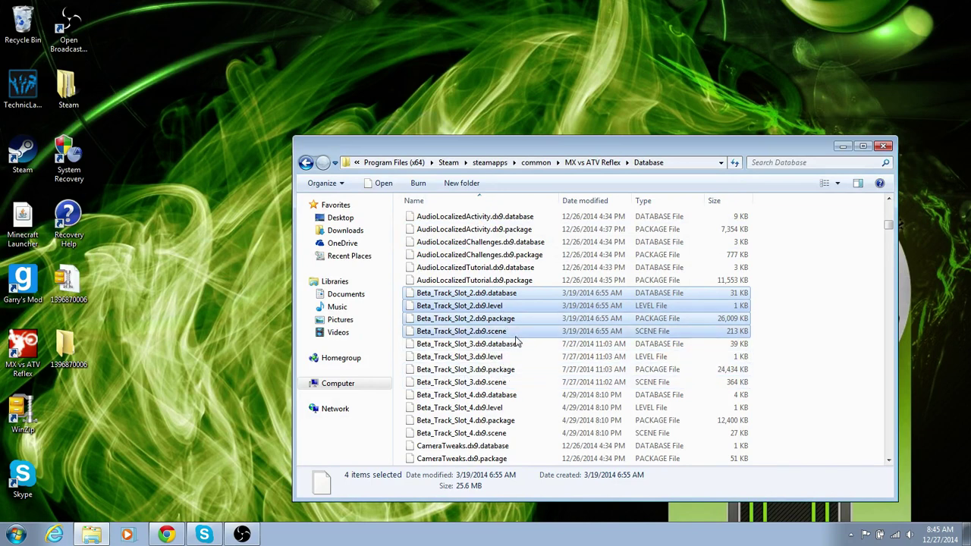
scroll(495, 361, down, 1)
scroll(492, 333, up, 1)
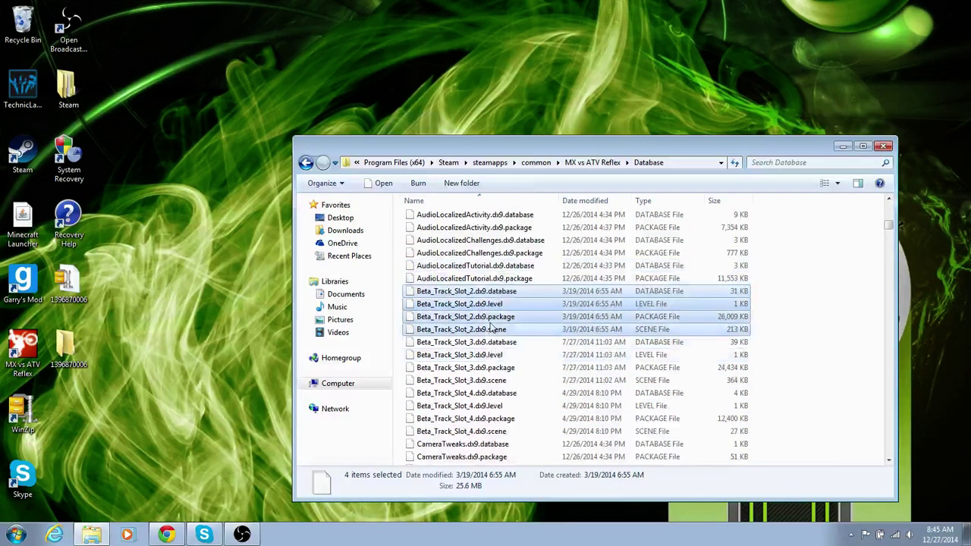
right_click(476, 307)
click(554, 450)
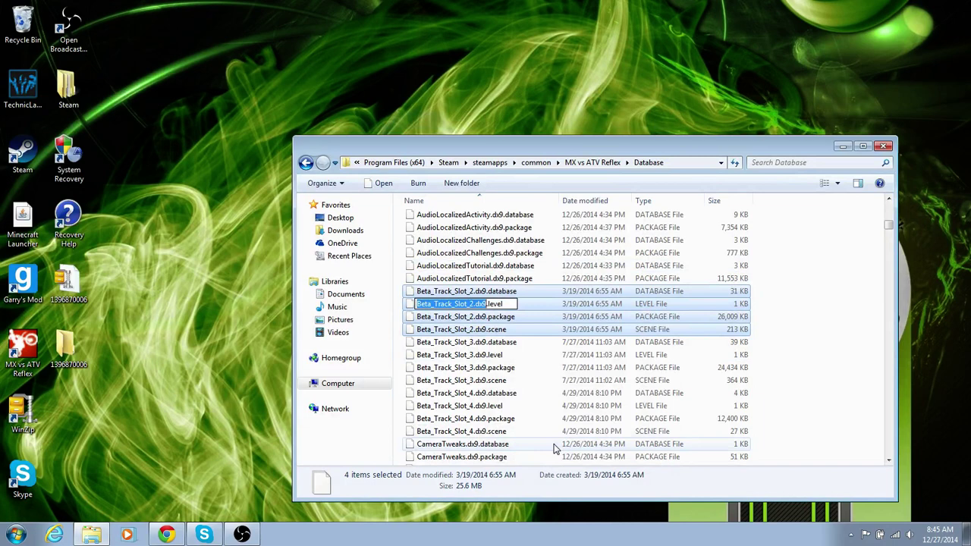
click(471, 304)
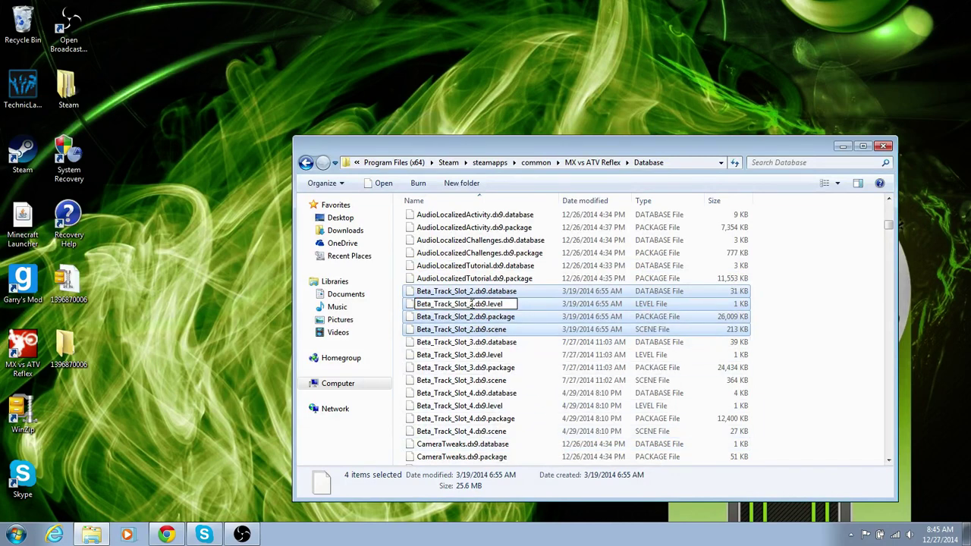
key(BackSpace)
text(1)
key(BackSpace)
text(2)
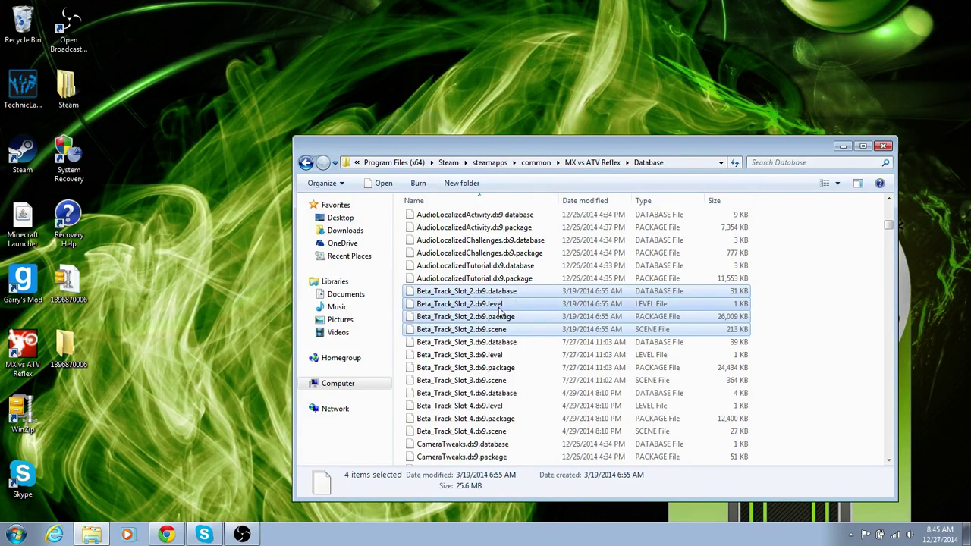
click(251, 264)
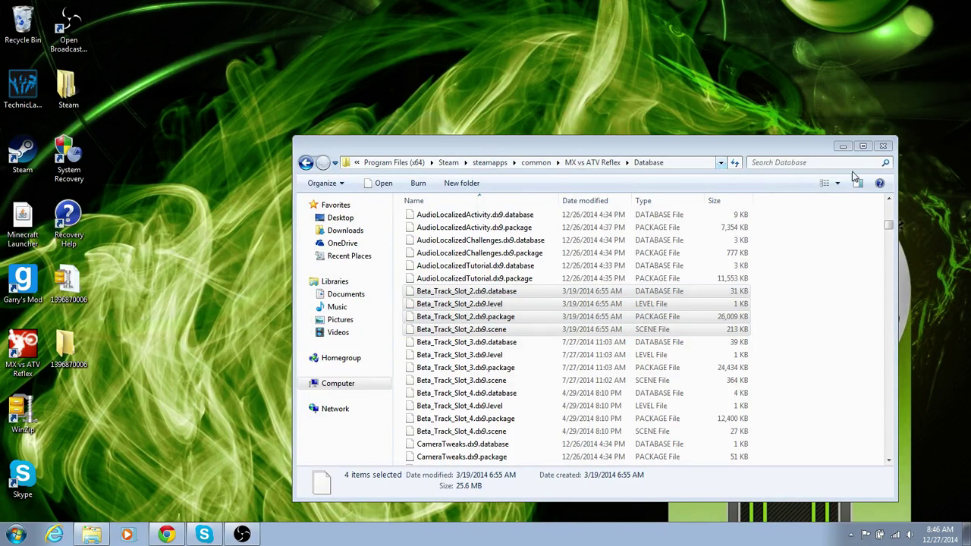
click(883, 145)
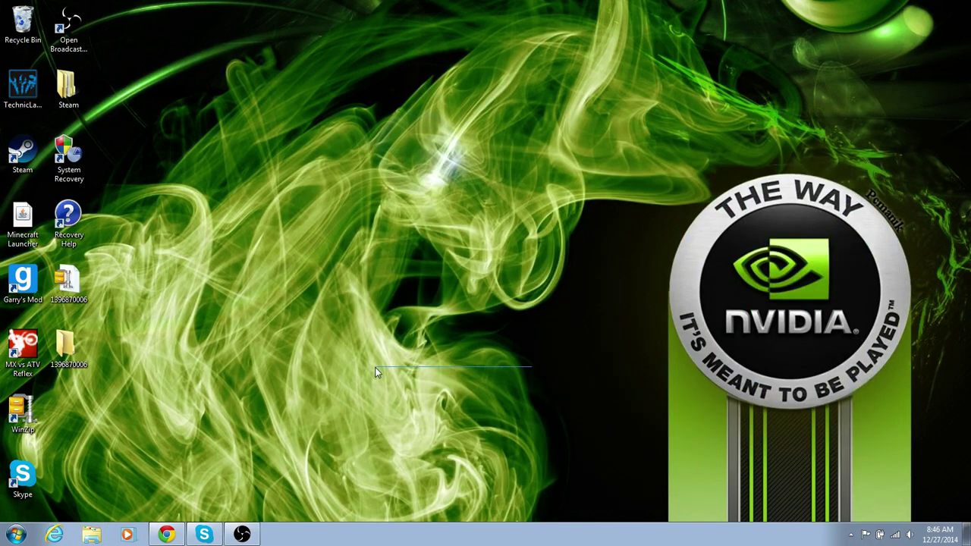
drag(84, 386, 78, 292)
drag(4, 6, 17, 16)
double_click(22, 152)
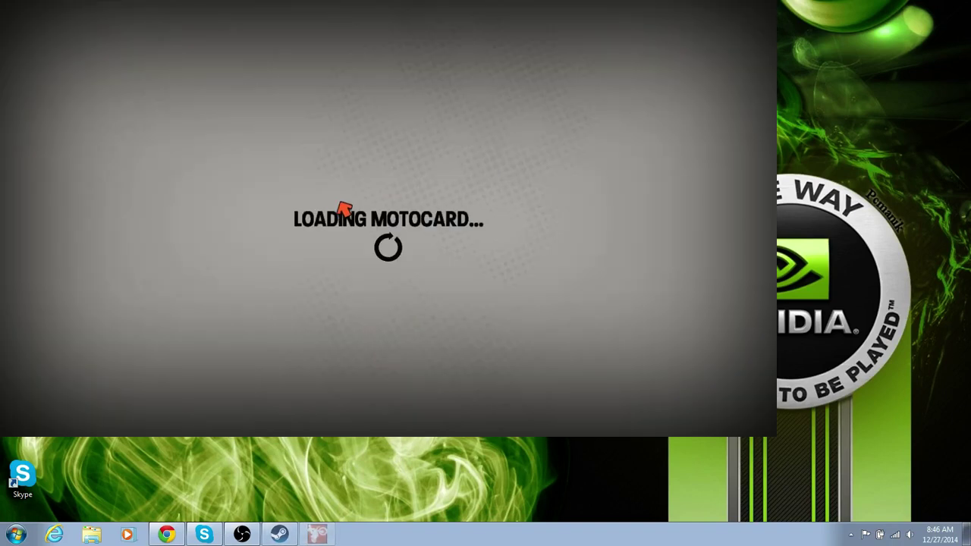
Start an Arcade Free Ride on the Dakumoto 450F (MX class) at the Beta Slot 05 track.
click(195, 277)
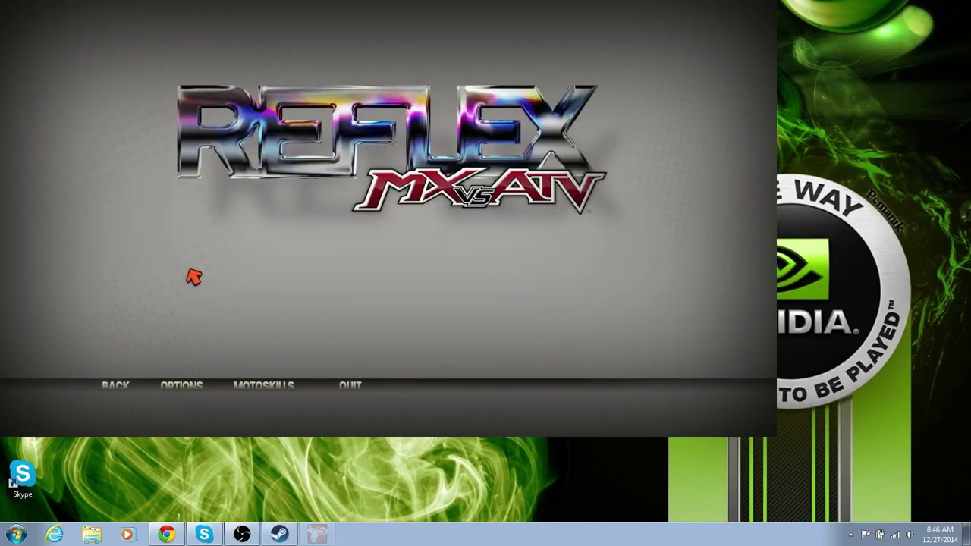
click(285, 176)
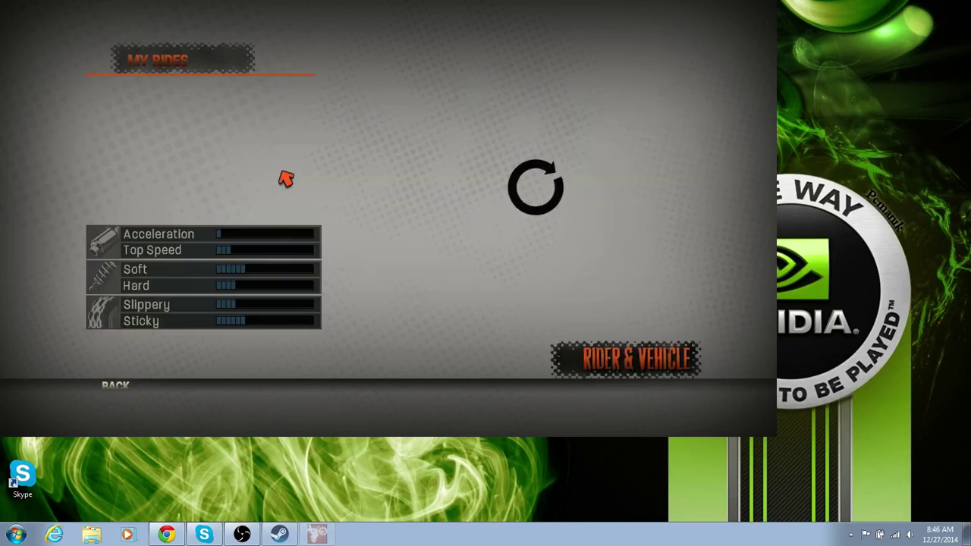
click(163, 67)
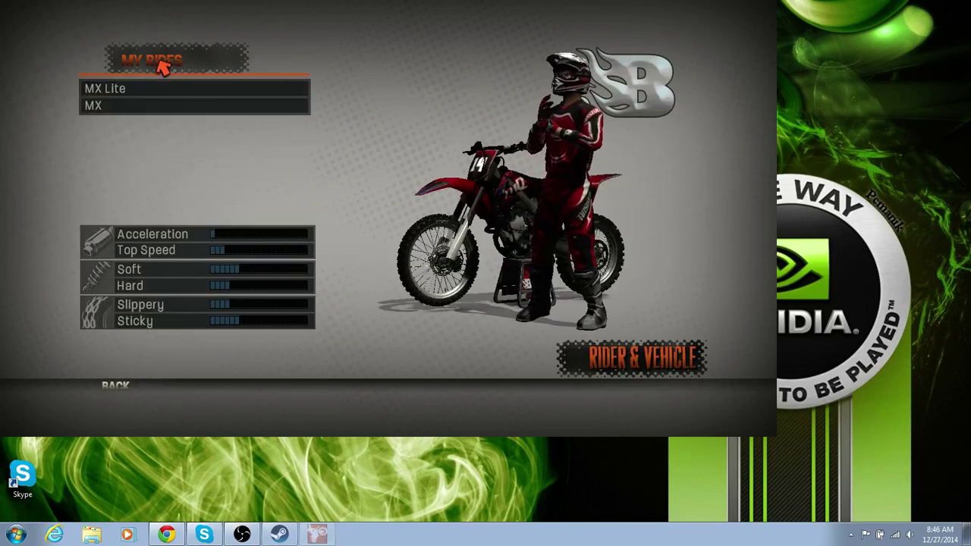
click(152, 107)
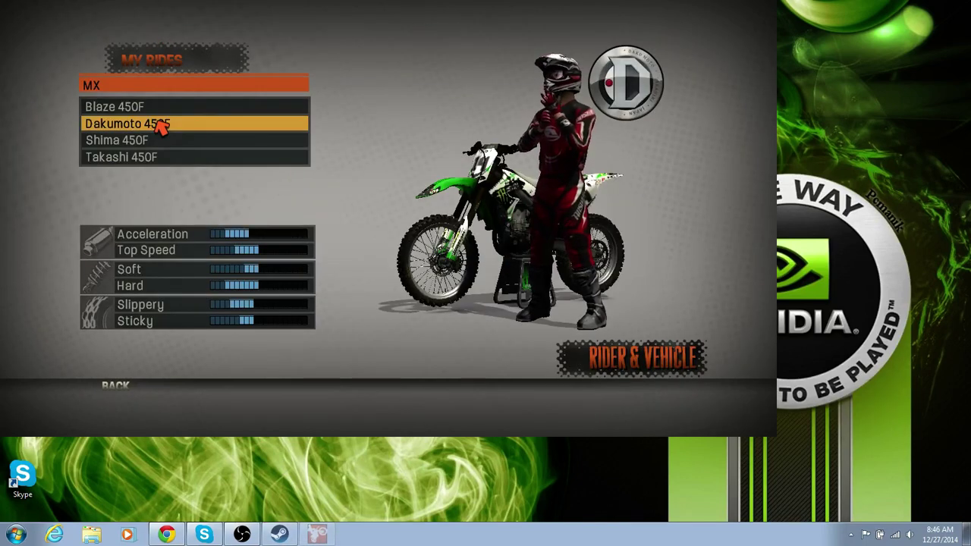
click(162, 127)
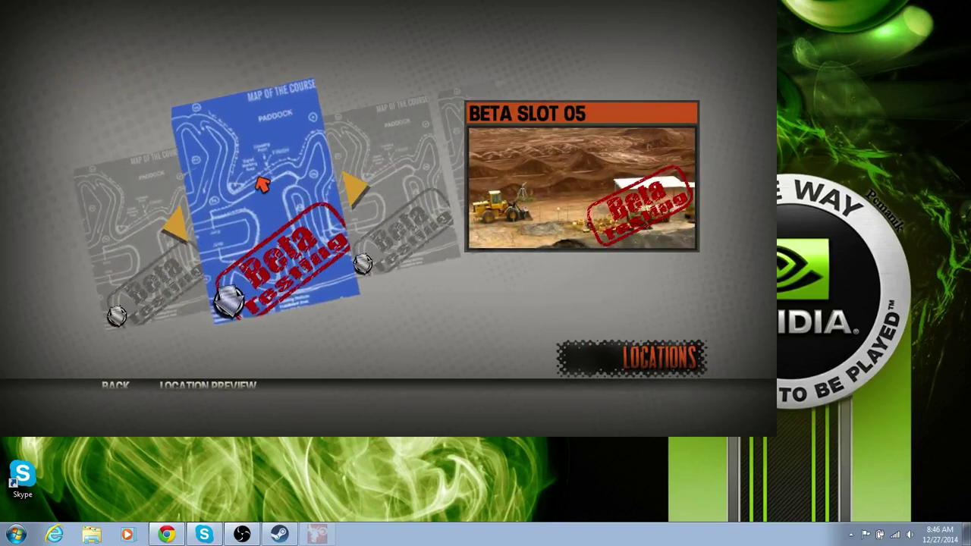
click(261, 214)
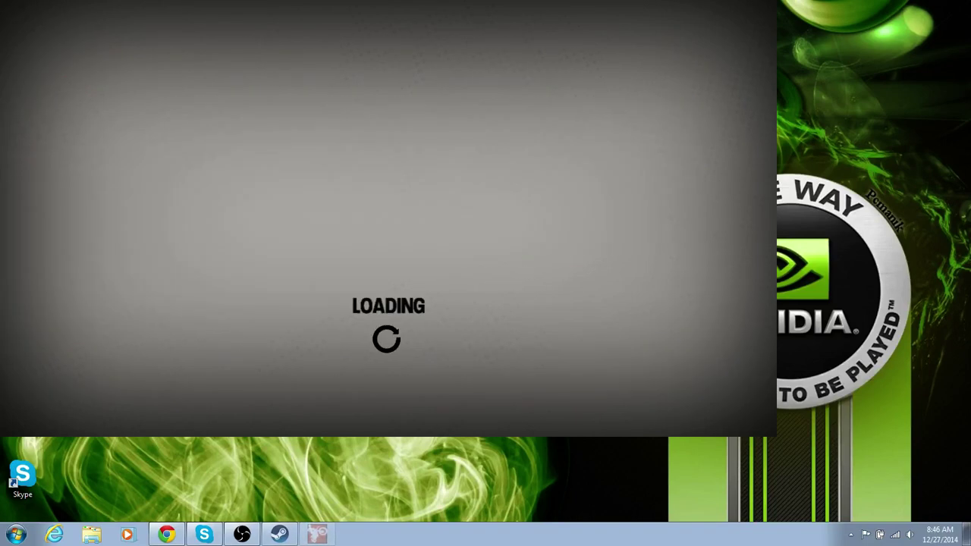